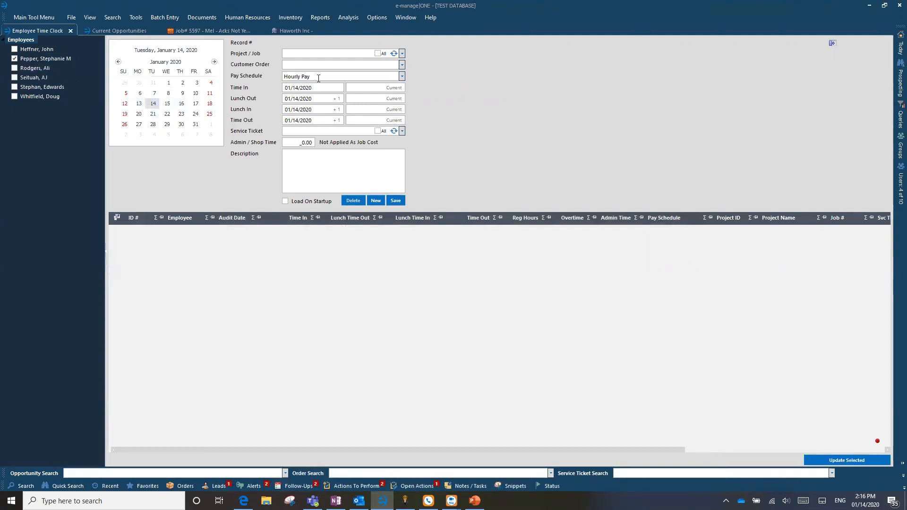
# Save a clock-in entry at the current time for the checked employee on January 14, 2020.
pyautogui.click(396, 90)
pyautogui.click(401, 201)
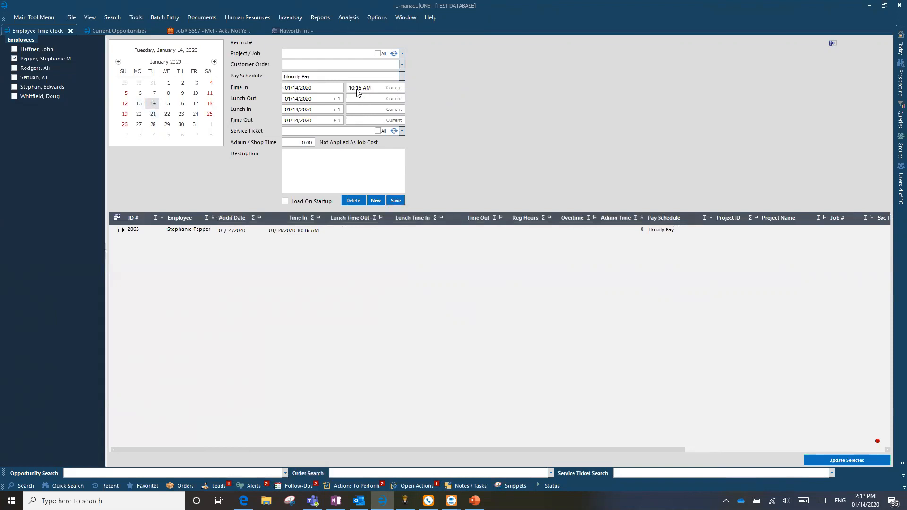
# Save a time entry on January 13, 2020 from 08:00 AM to 10:00 AM for only the third and fifth listed employees.
pyautogui.click(15, 68)
pyautogui.click(15, 87)
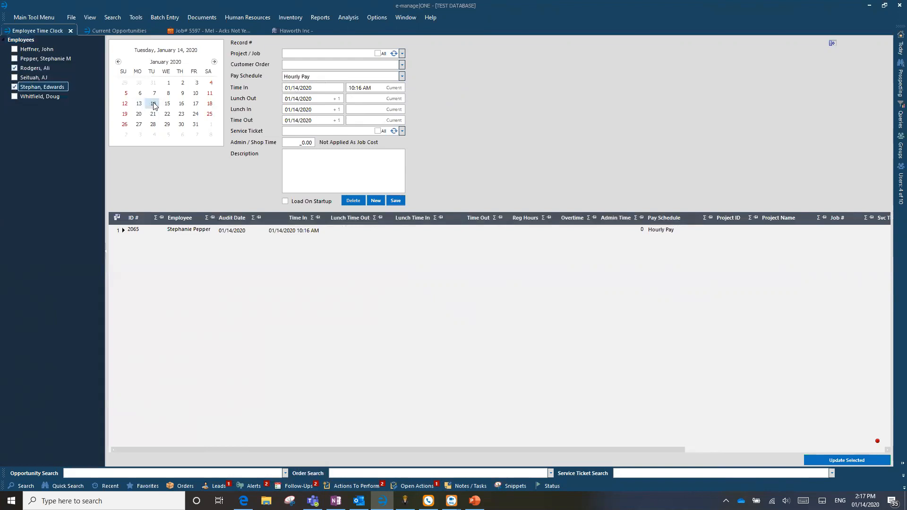
pyautogui.click(139, 104)
pyautogui.click(374, 85)
pyautogui.write('08:00 am')
pyautogui.click(367, 120)
pyautogui.moveTo(366, 120); pyautogui.dragTo(306, 123)
pyautogui.write('100 am')
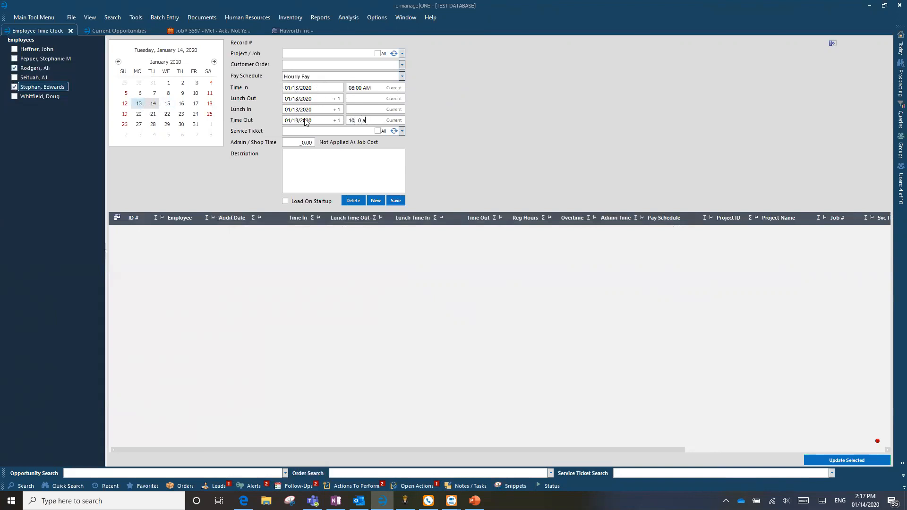
pyautogui.press('Tab')
pyautogui.click(399, 202)
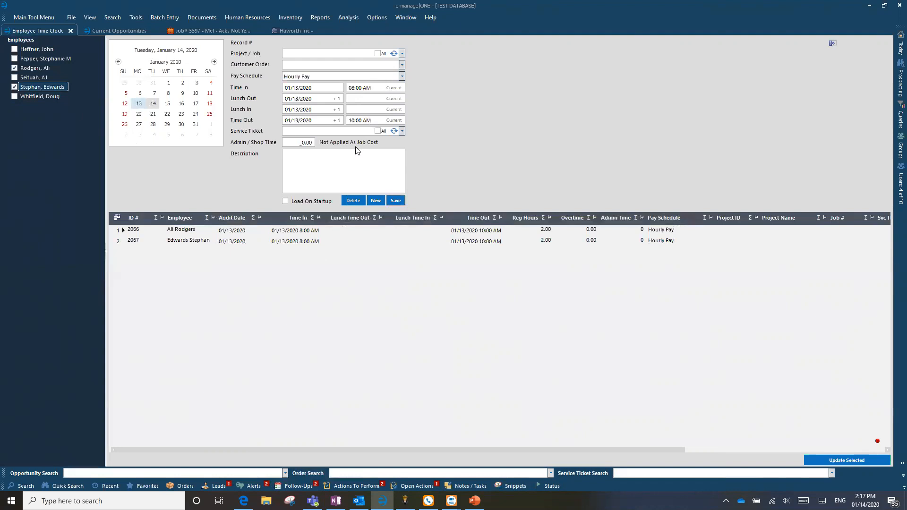
# Reopen the January 14 clock-in record and clock the employee out at the current time.
pyautogui.click(192, 232)
pyautogui.click(152, 104)
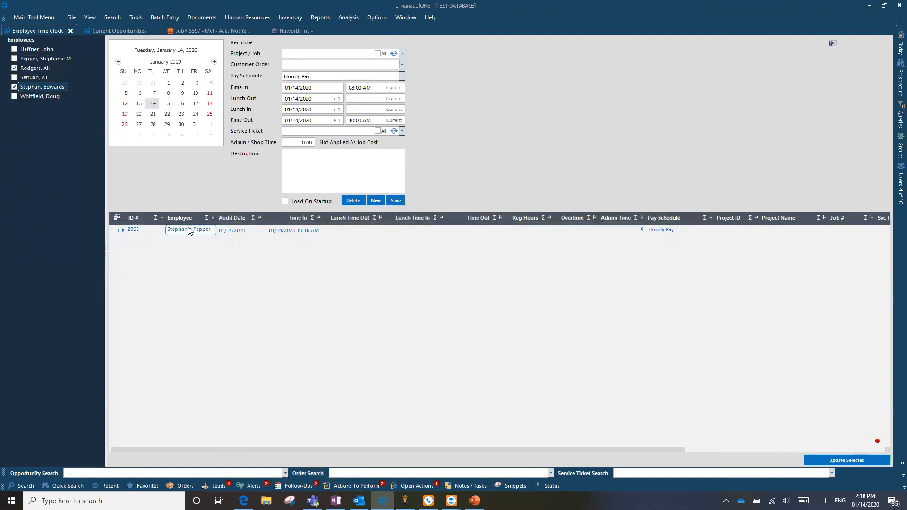
pyautogui.click(119, 233)
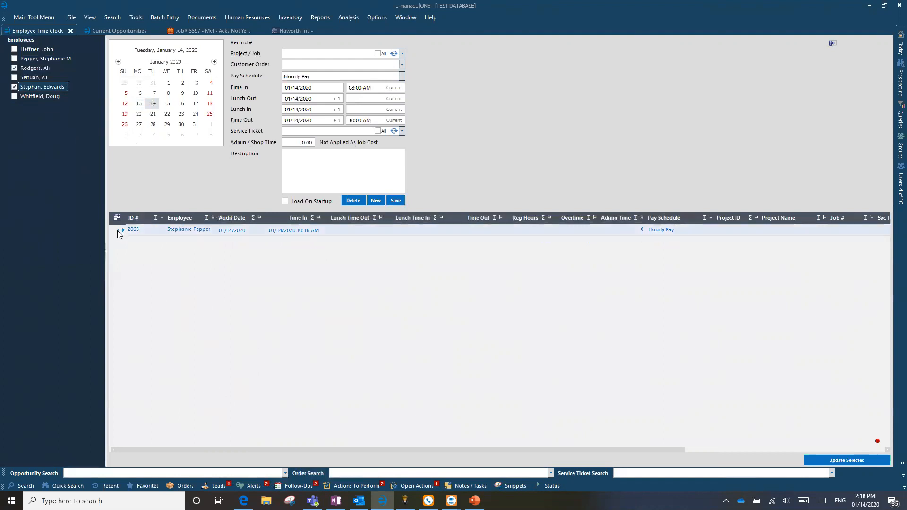
pyautogui.doubleClick(118, 231)
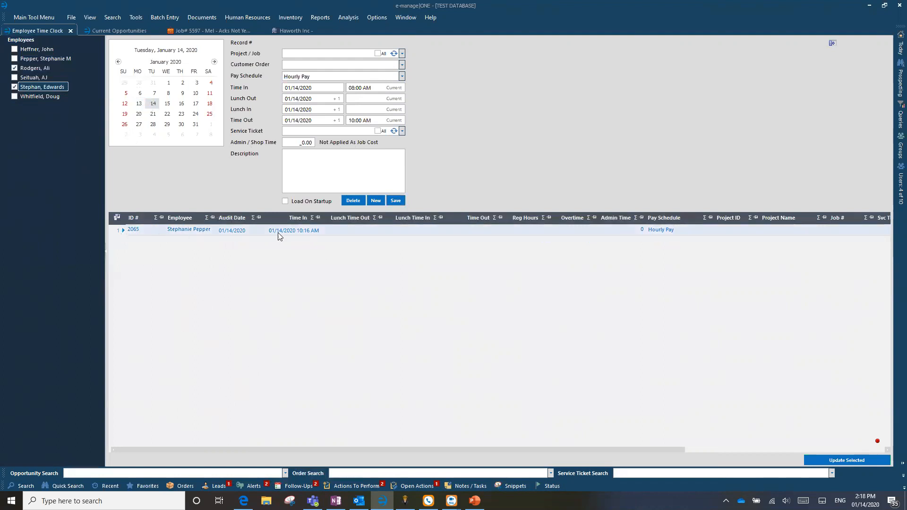
pyautogui.click(393, 120)
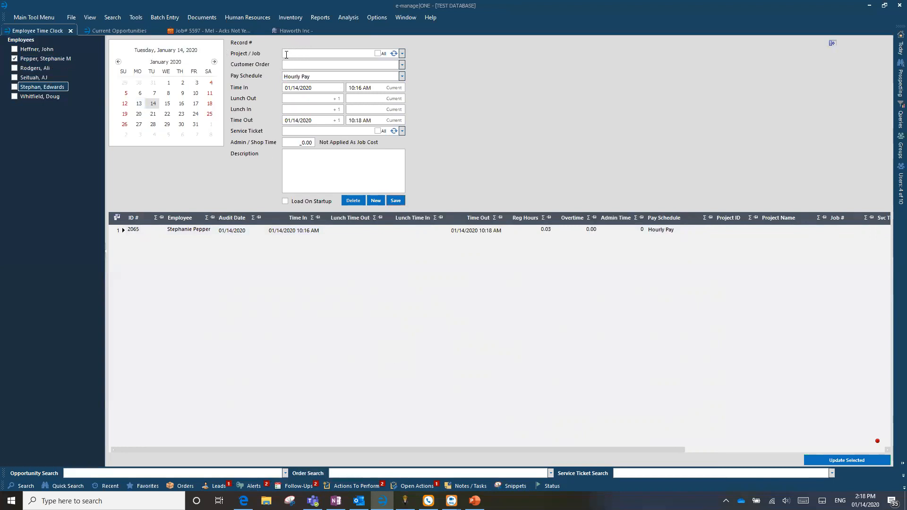
# Examine the projects and jobs available for assigning to a time entry.
pyautogui.click(401, 54)
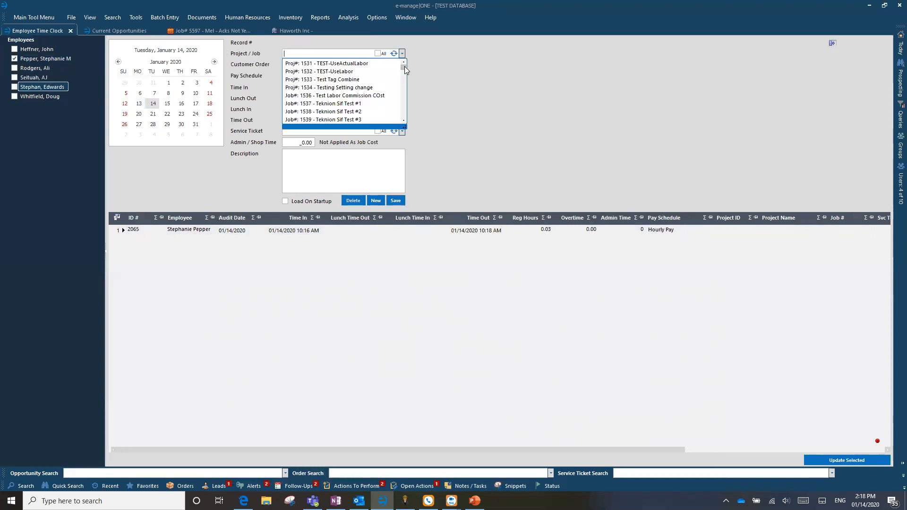
pyautogui.moveTo(404, 66); pyautogui.dragTo(413, 48)
pyautogui.click(403, 54)
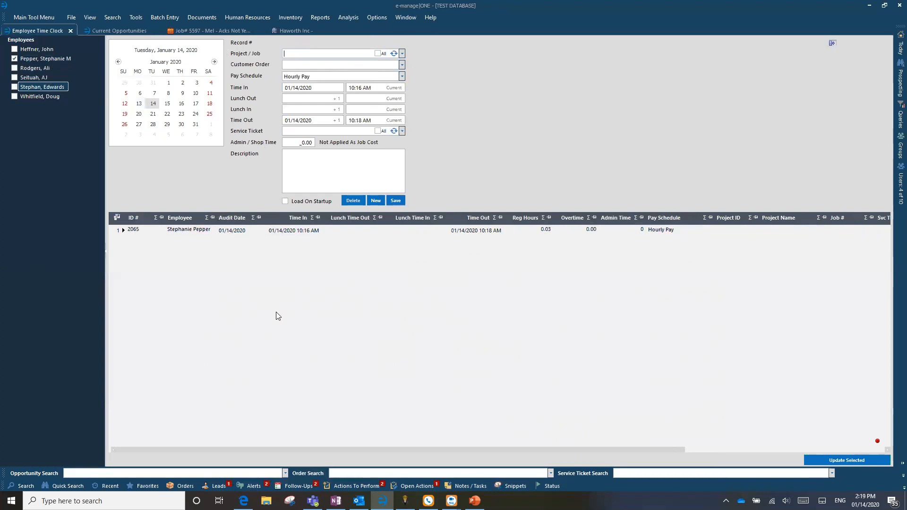
# Switch to the Current Opportunities grid.
pyautogui.click(102, 28)
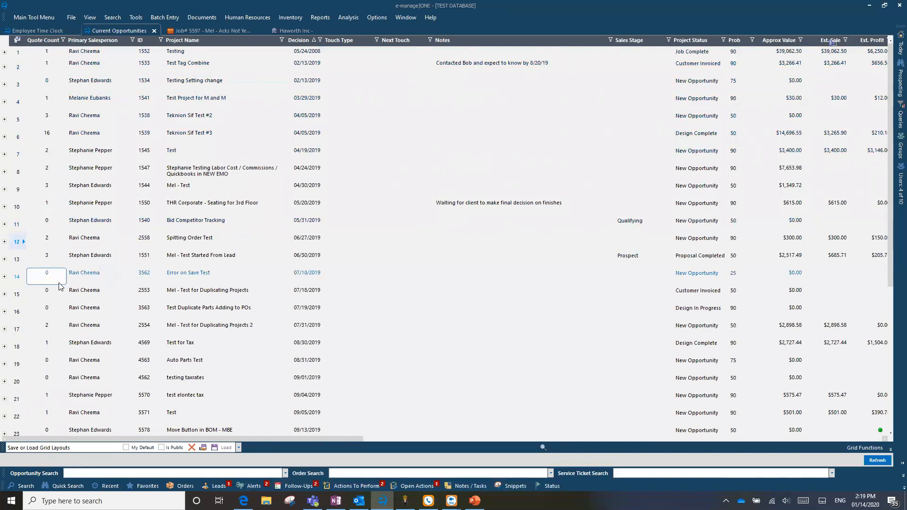
pyautogui.click(72, 19)
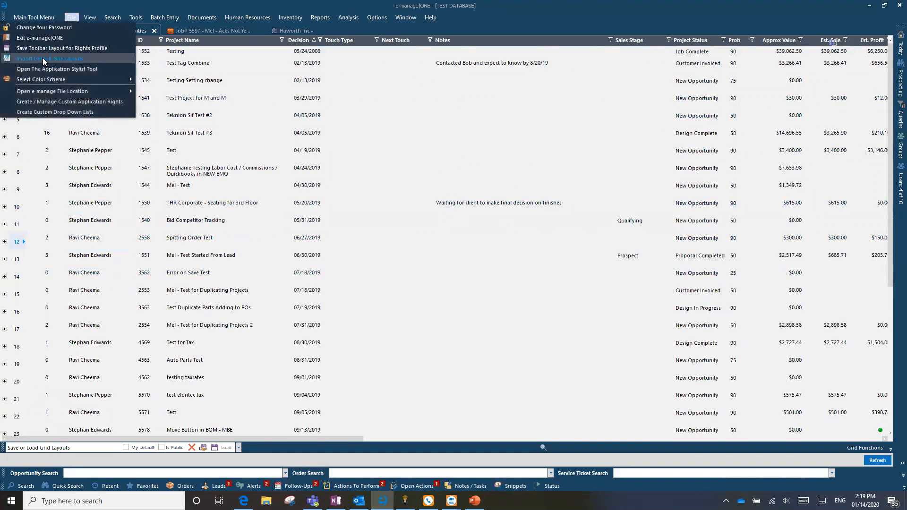
pyautogui.click(68, 14)
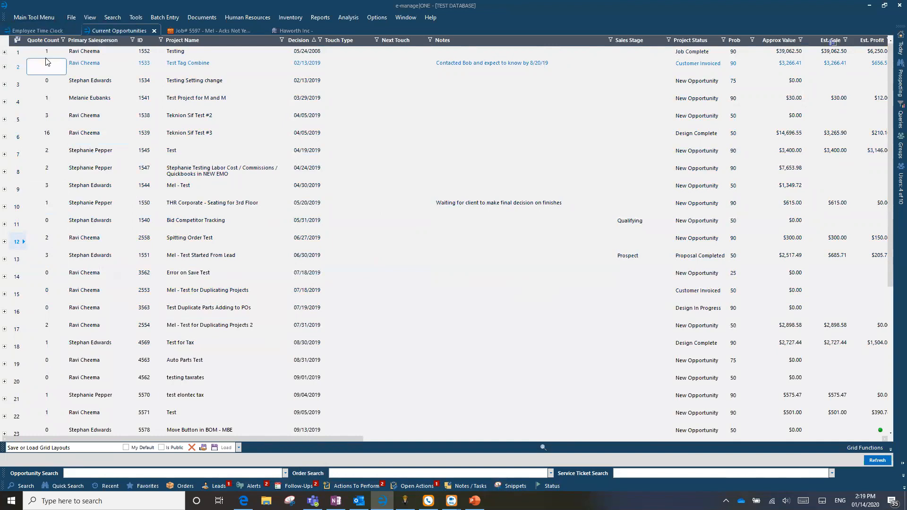
# Expand the first opportunity, Testing, and examine the Valid and Most Likely settings of its quote.
pyautogui.click(4, 53)
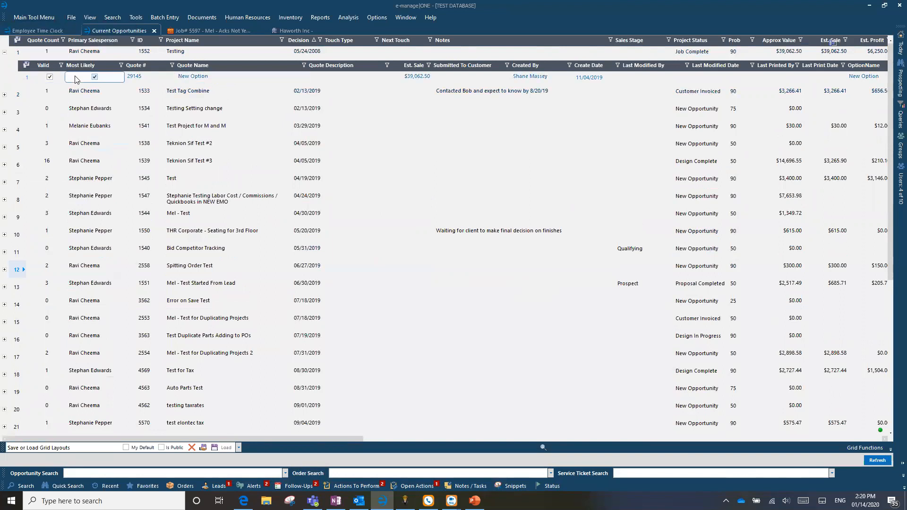
pyautogui.click(4, 53)
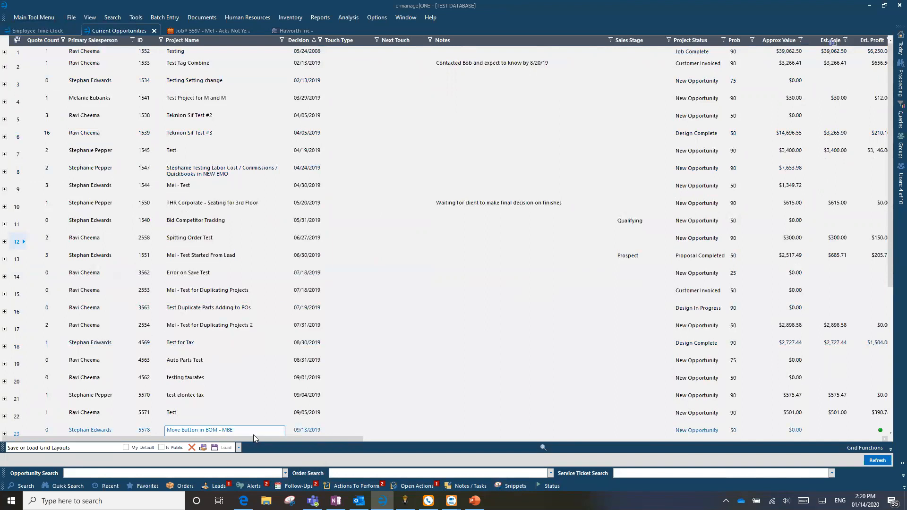
pyautogui.moveTo(250, 438); pyautogui.dragTo(194, 458)
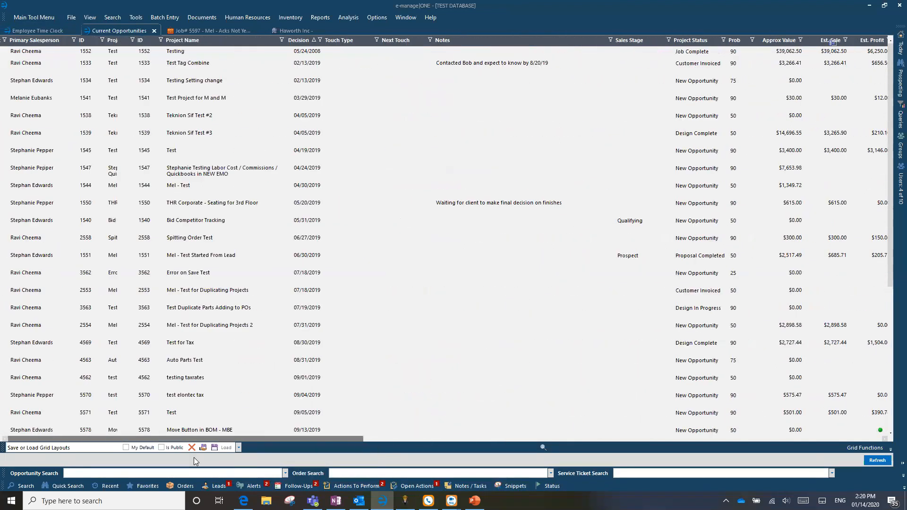
pyautogui.click(268, 334)
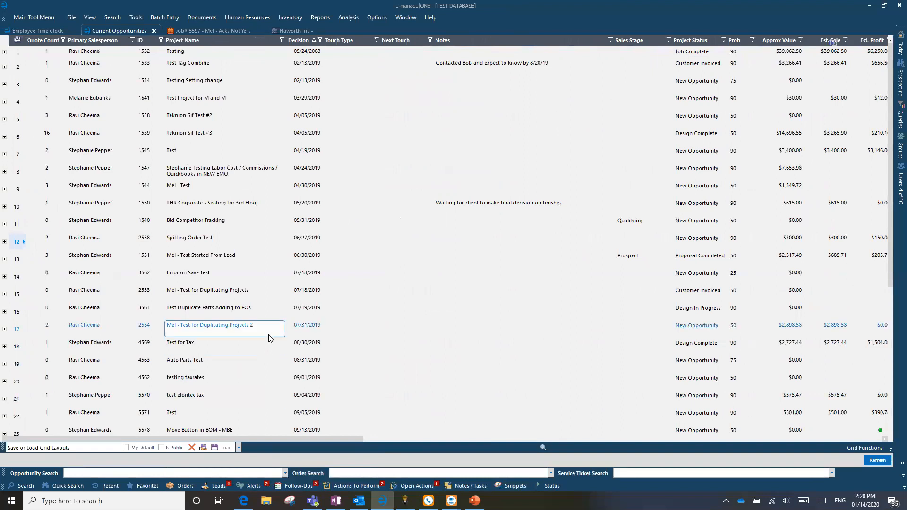
pyautogui.click(5, 53)
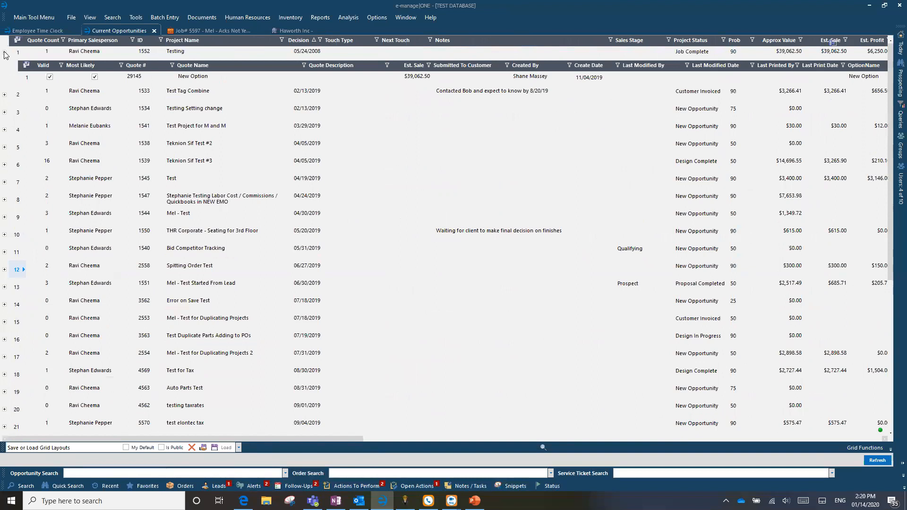
pyautogui.click(50, 78)
pyautogui.click(391, 57)
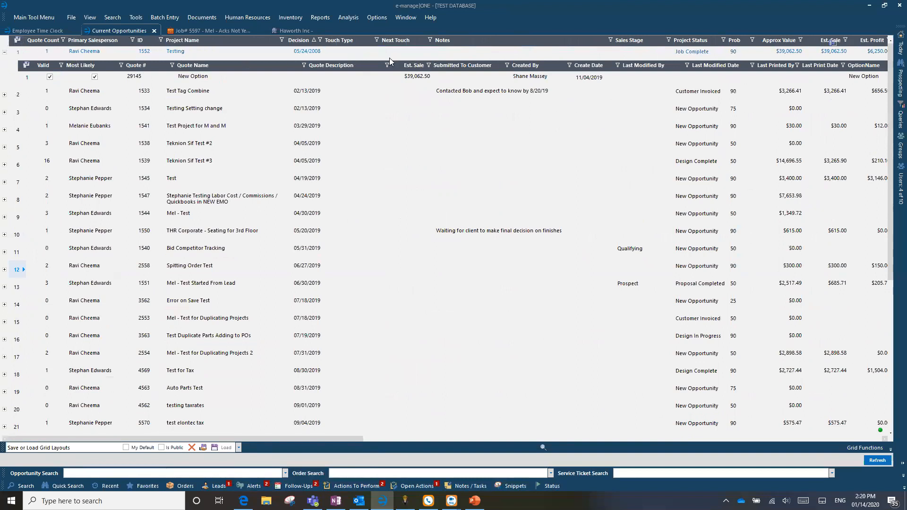
pyautogui.click(524, 352)
pyautogui.click(457, 392)
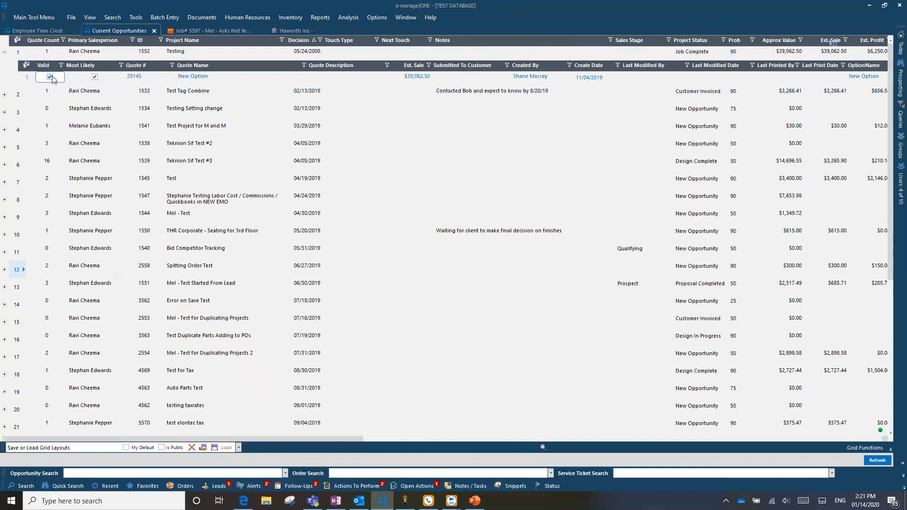
# Open the customer quotes in the bill of materials of the Acks Not Yet Invoiced job.
pyautogui.click(211, 29)
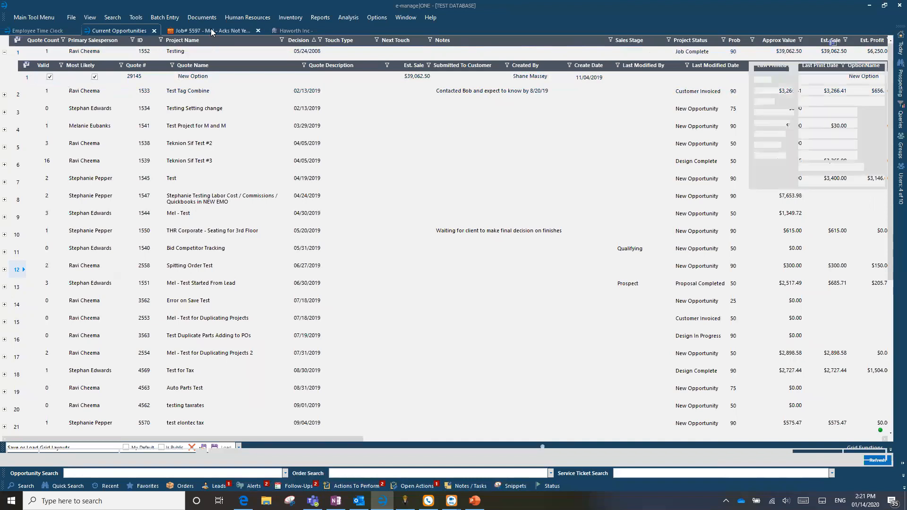
pyautogui.click(29, 44)
pyautogui.click(33, 97)
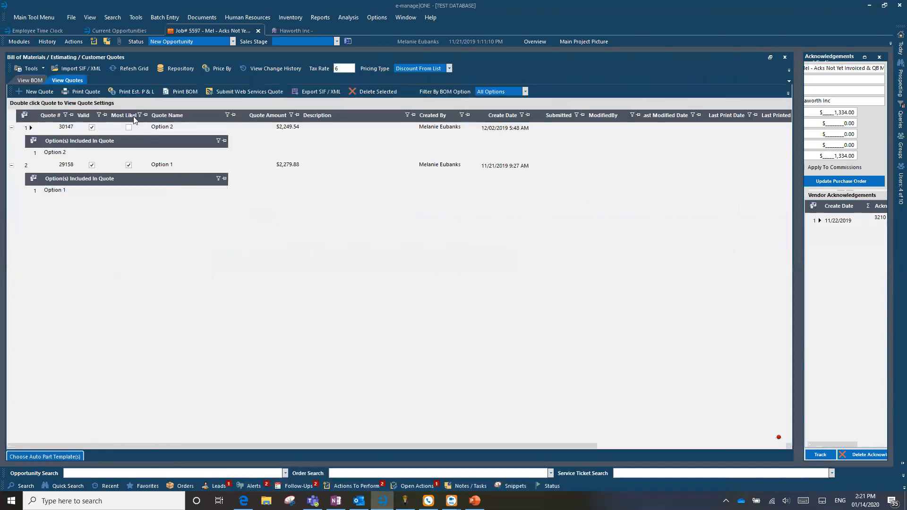
# Compare the Valid and Most Likely settings of the Option 1 and Option 2 quotes.
pyautogui.moveTo(135, 117)
pyautogui.mouseDown()
pyautogui.moveTo(246, 93)
pyautogui.moveTo(471, 113)
pyautogui.moveTo(208, 105)
pyautogui.moveTo(111, 112)
pyautogui.moveTo(127, 119)
pyautogui.mouseUp()
pyautogui.click(99, 129)
pyautogui.click(137, 128)
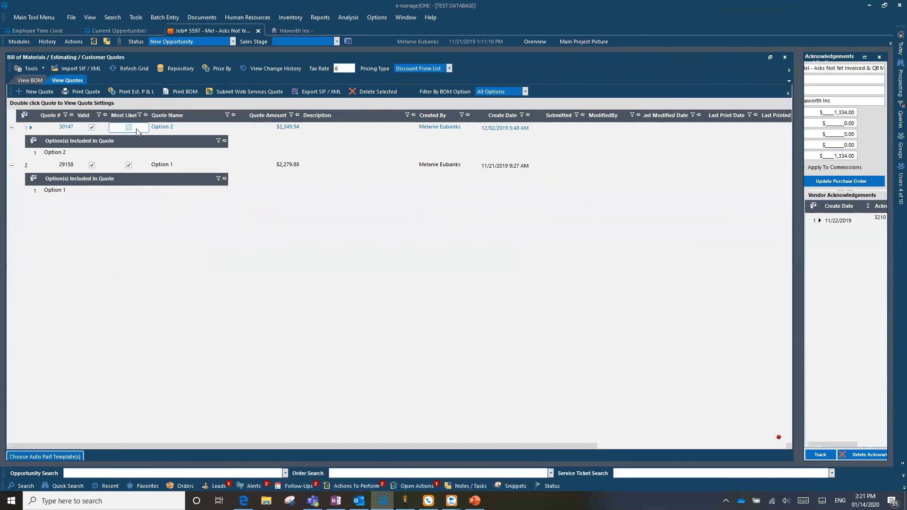
pyautogui.click(131, 240)
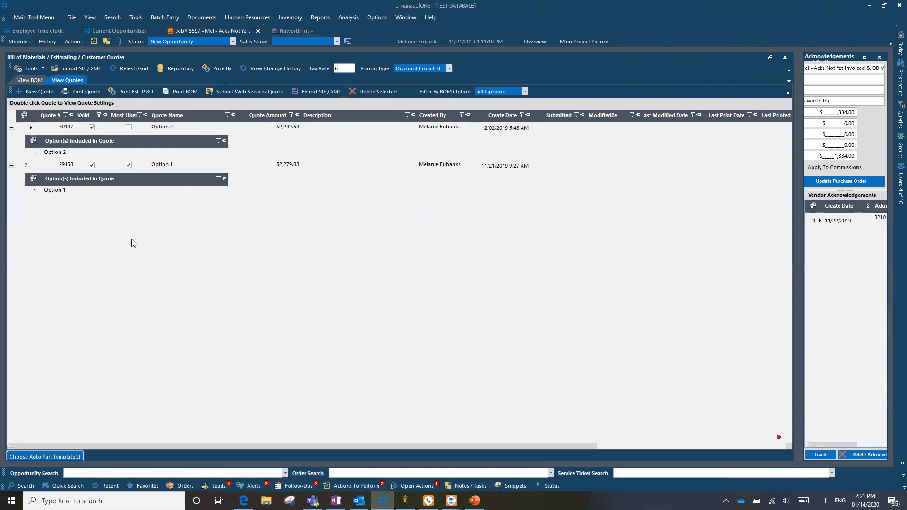
pyautogui.click(77, 168)
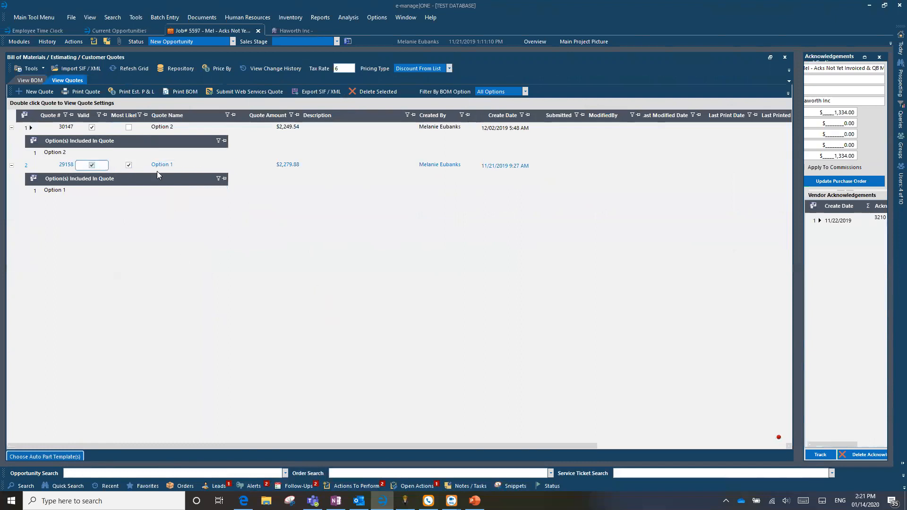
pyautogui.click(129, 165)
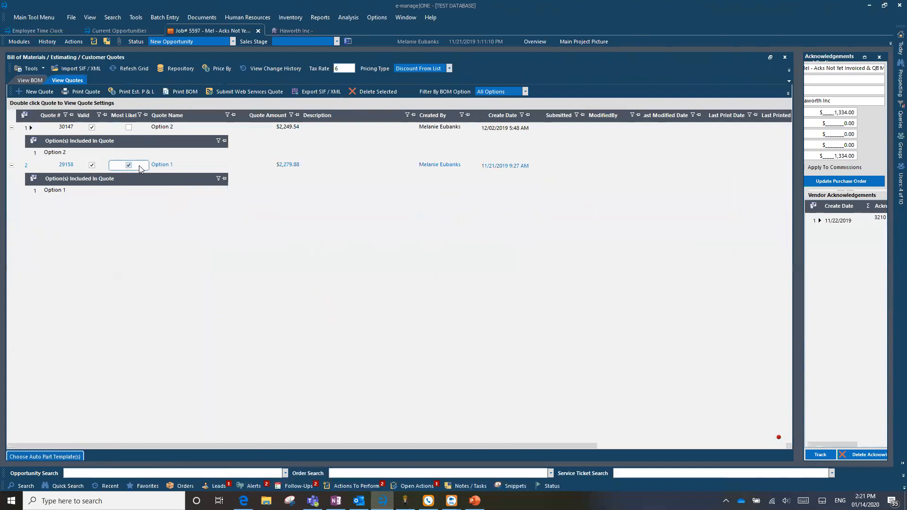
pyautogui.click(83, 129)
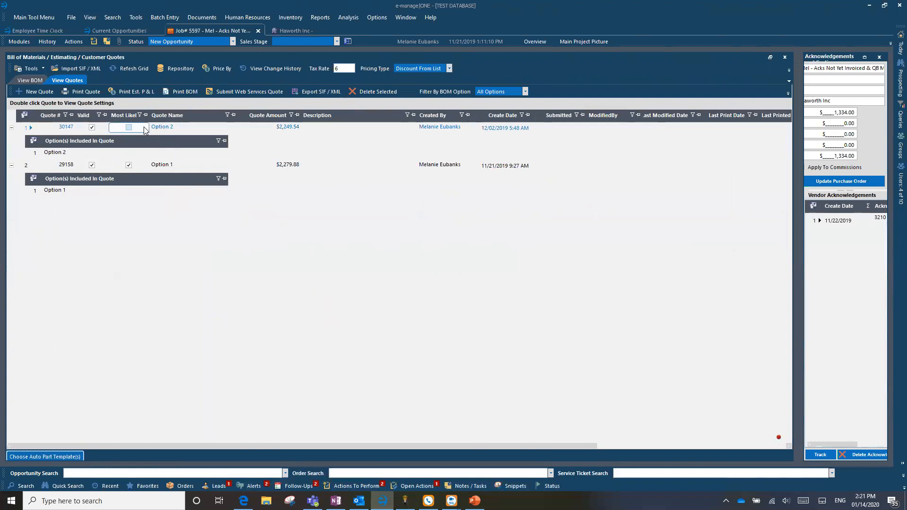
# Return to the Current Opportunities grid and collapse the Testing opportunity's quotes.
pyautogui.click(114, 31)
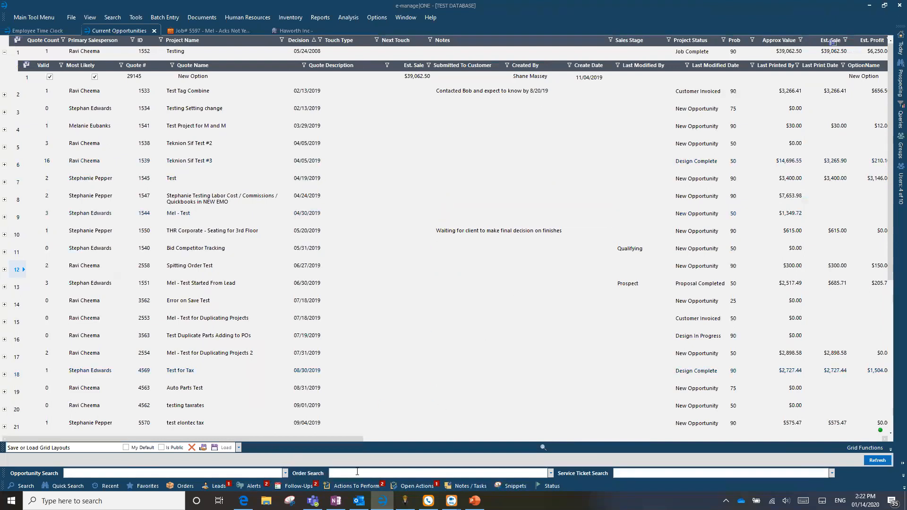
pyautogui.moveTo(322, 439); pyautogui.dragTo(329, 417)
pyautogui.click(3, 54)
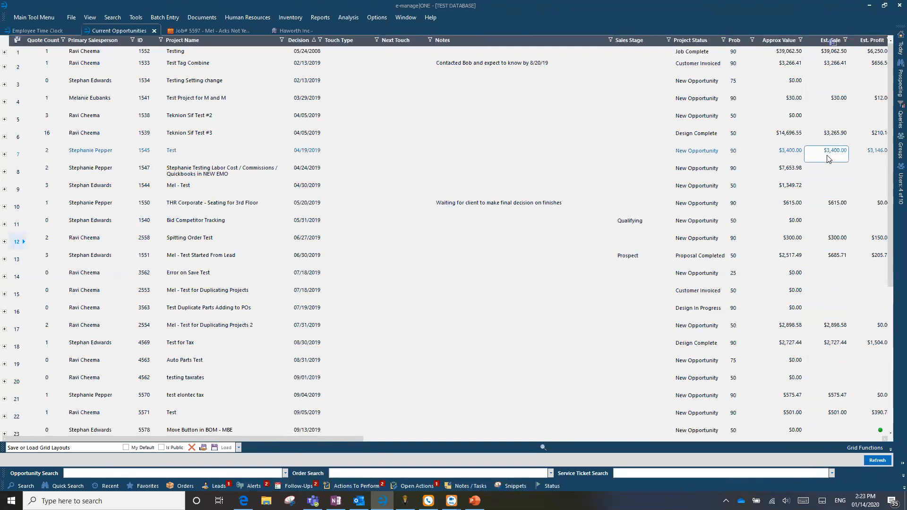
# Enable column summaries on the opportunities grid and add a grand total for the Est. Sale column.
pyautogui.rightClick(822, 44)
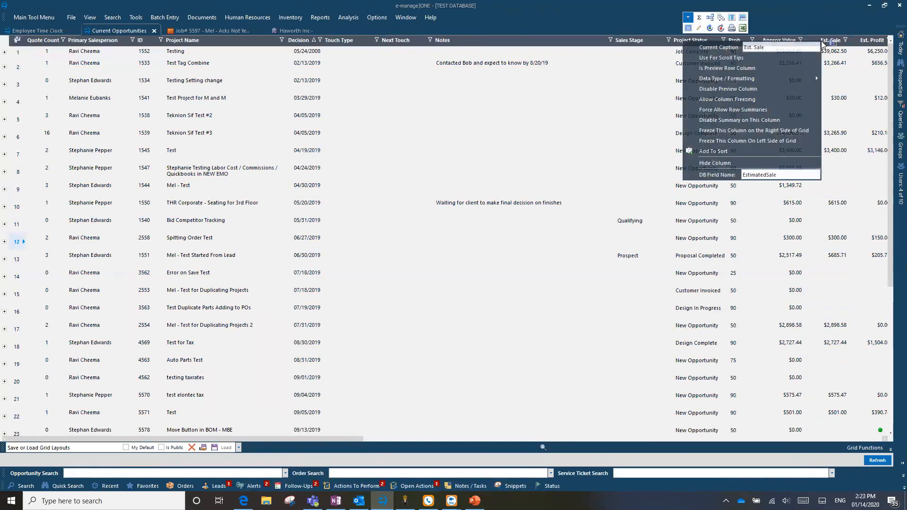
pyautogui.click(700, 18)
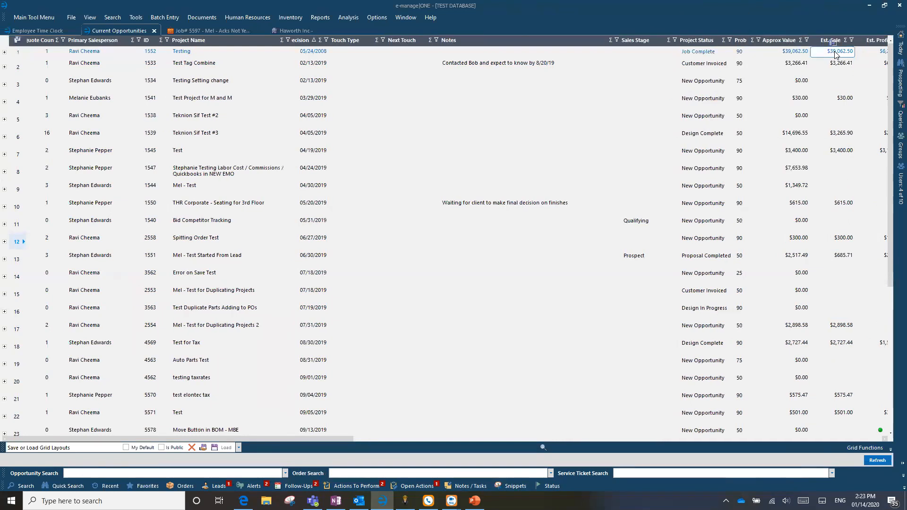
pyautogui.click(845, 40)
pyautogui.click(824, 120)
pyautogui.click(870, 136)
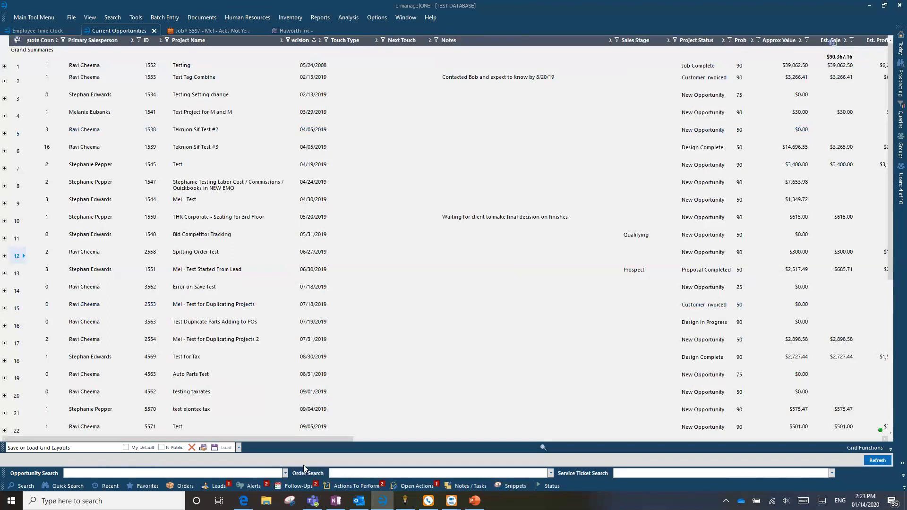
# Switch to PowerPoint to review the Additional Updates slide, and return to the Current Opportunities grid in e-manage|ONE.
pyautogui.click(475, 501)
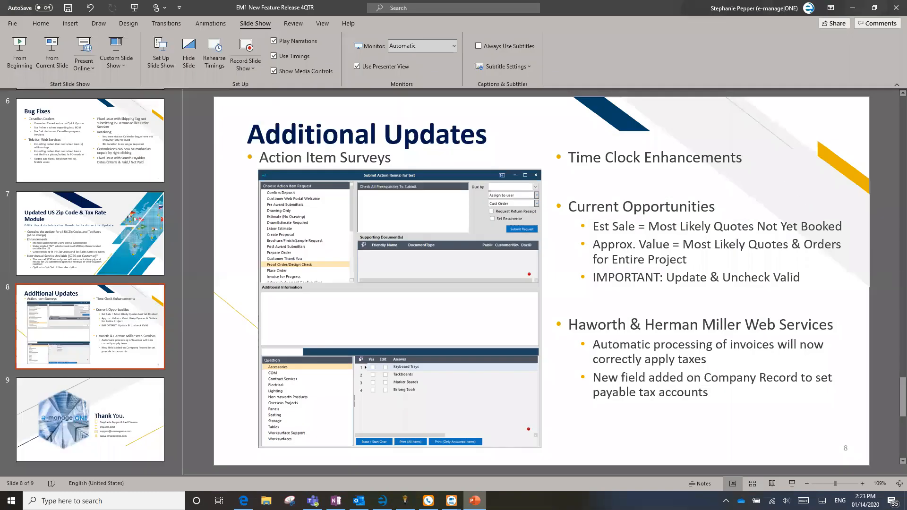
pyautogui.click(382, 500)
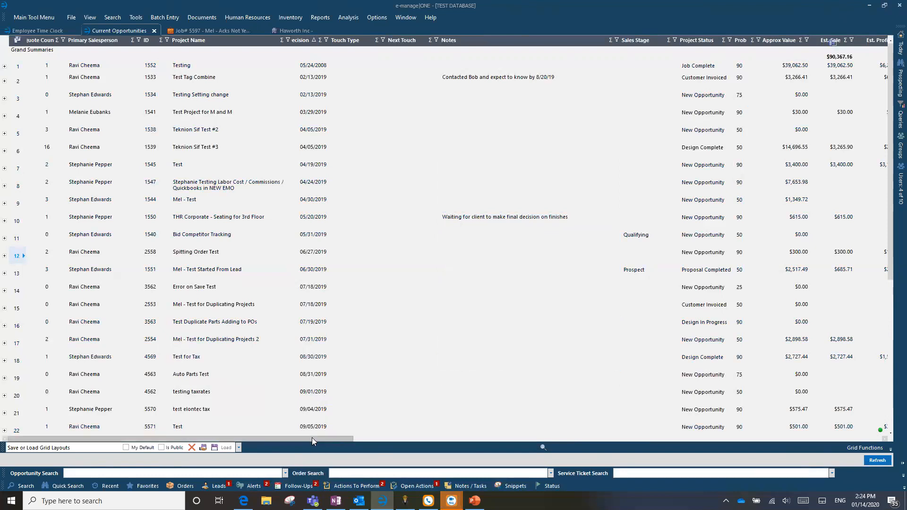
pyautogui.moveTo(312, 437)
pyautogui.mouseDown()
pyautogui.moveTo(383, 439)
pyautogui.moveTo(312, 438)
pyautogui.mouseUp()
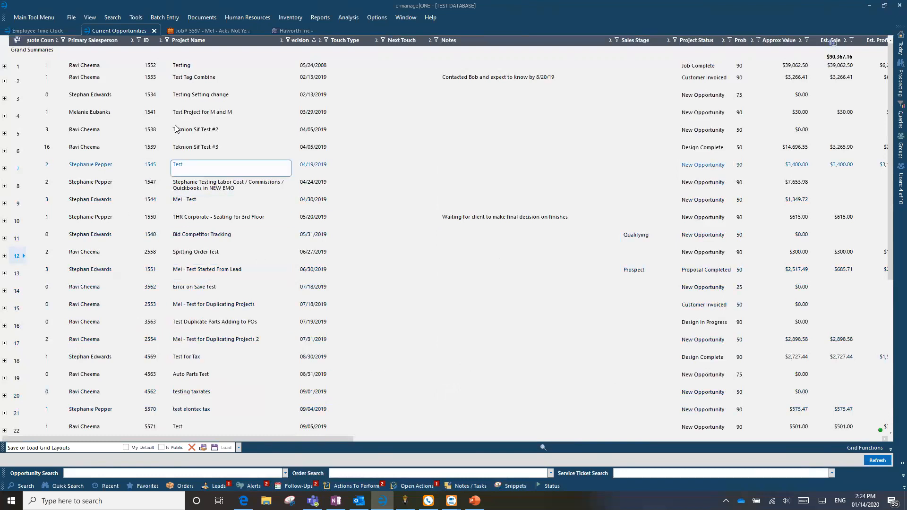
pyautogui.click(70, 17)
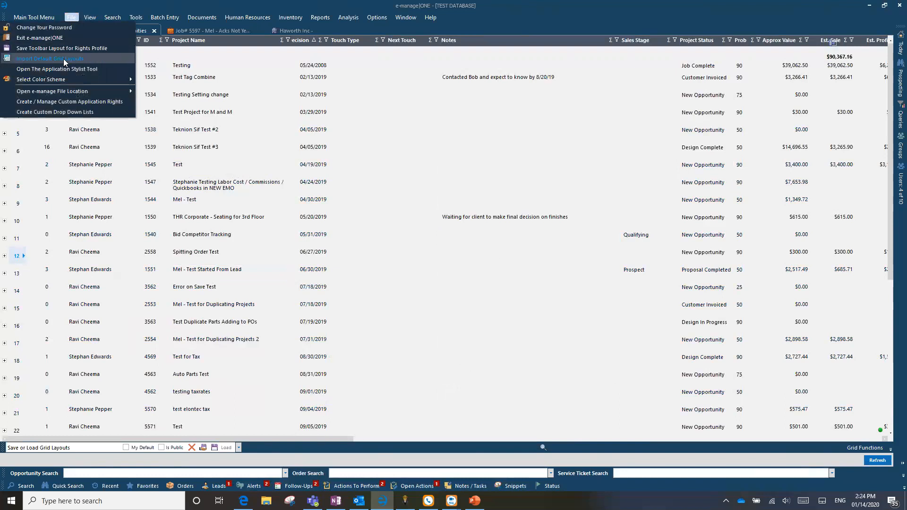
pyautogui.click(67, 17)
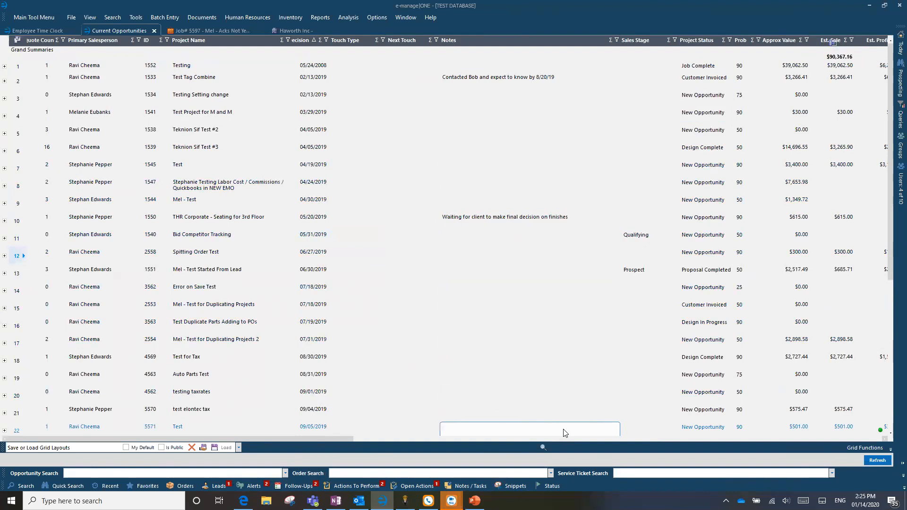
# Open the Final Profit module of the already open job and examine its Labor Cost grid.
pyautogui.click(200, 29)
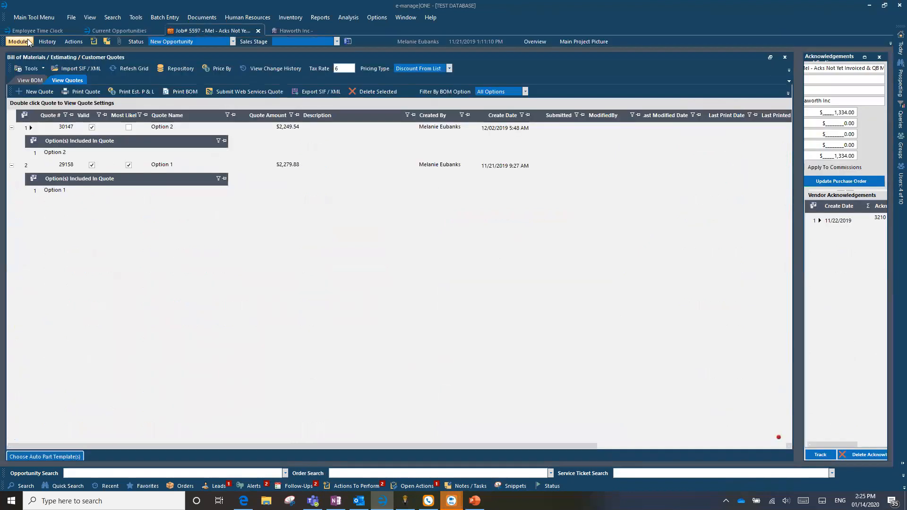
pyautogui.click(28, 41)
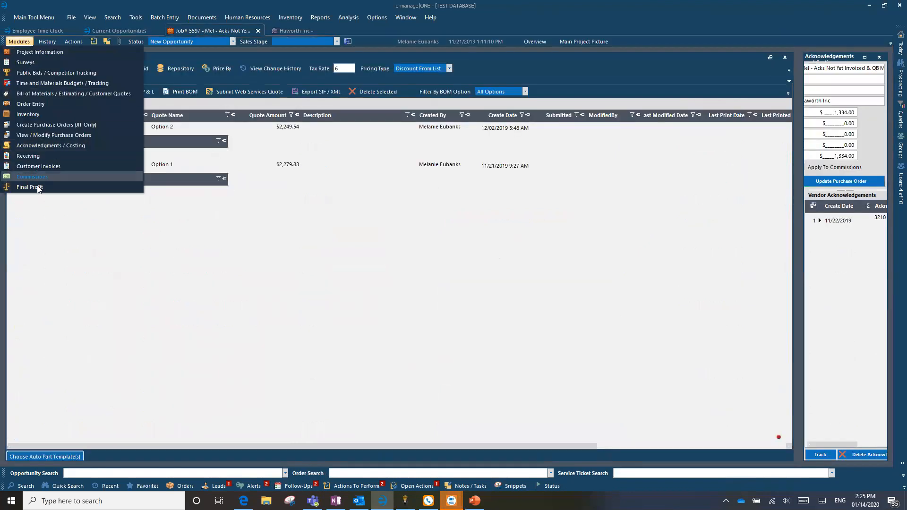
pyautogui.click(77, 209)
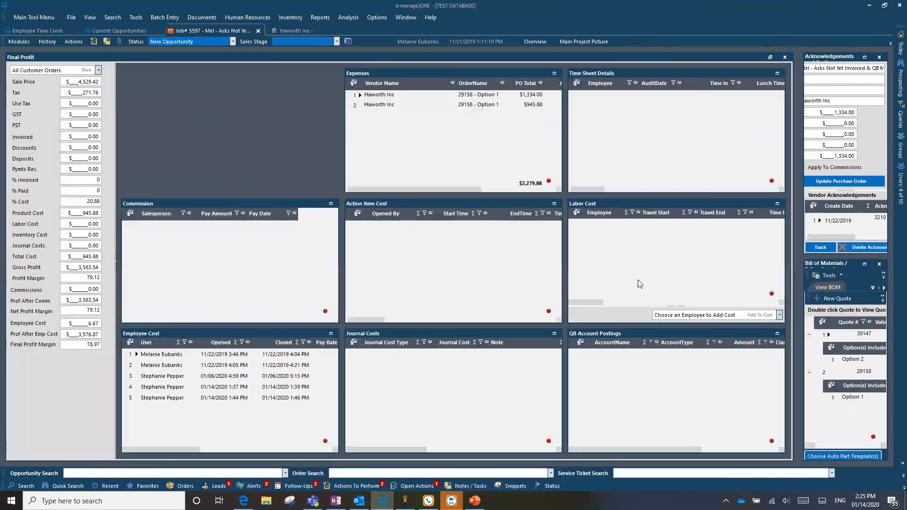
pyautogui.moveTo(587, 304)
pyautogui.mouseDown()
pyautogui.moveTo(633, 302)
pyautogui.moveTo(596, 306)
pyautogui.mouseUp()
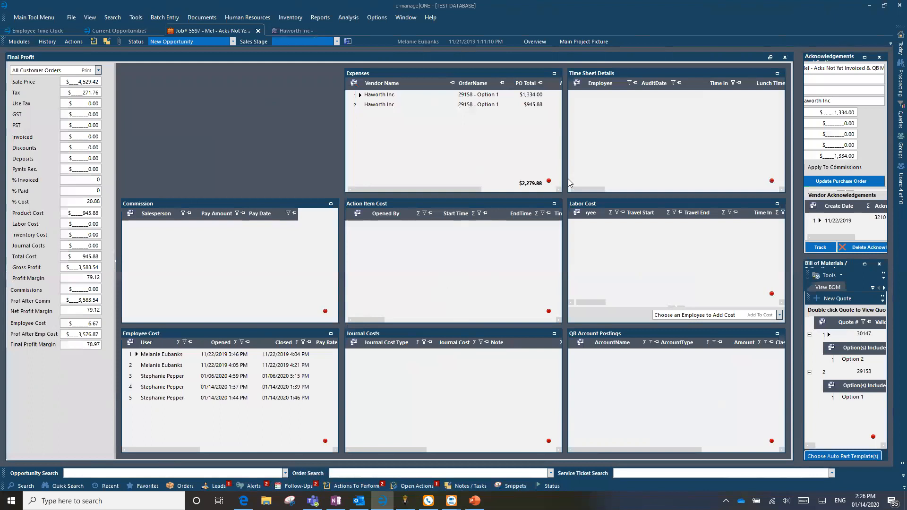
# Return to Current Opportunities and examine the Approx Value entries of opportunities with and without quotes.
pyautogui.click(118, 31)
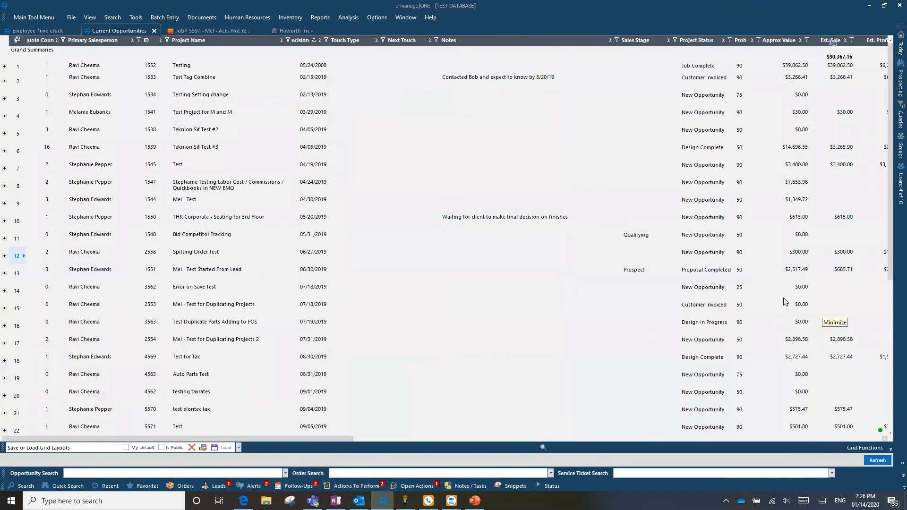
pyautogui.moveTo(309, 441); pyautogui.dragTo(329, 438)
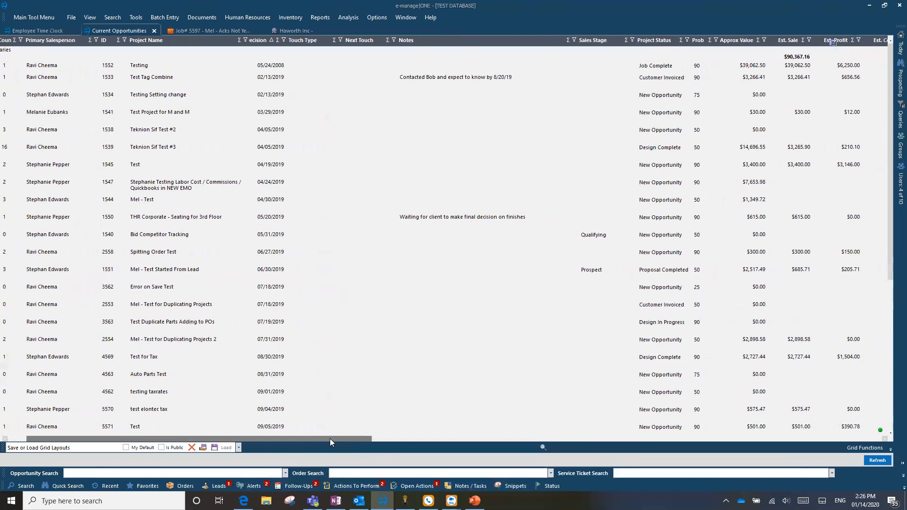
pyautogui.click(698, 147)
pyautogui.click(754, 135)
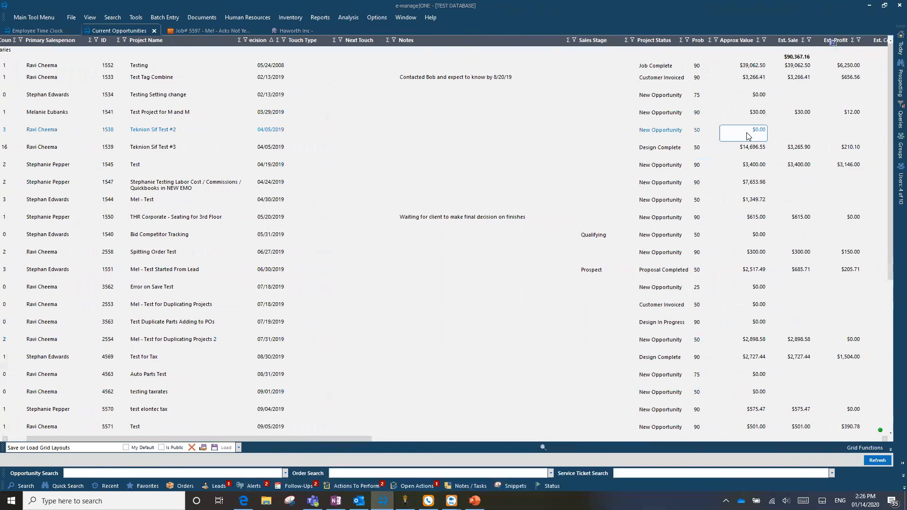
pyautogui.moveTo(219, 439); pyautogui.dragTo(197, 439)
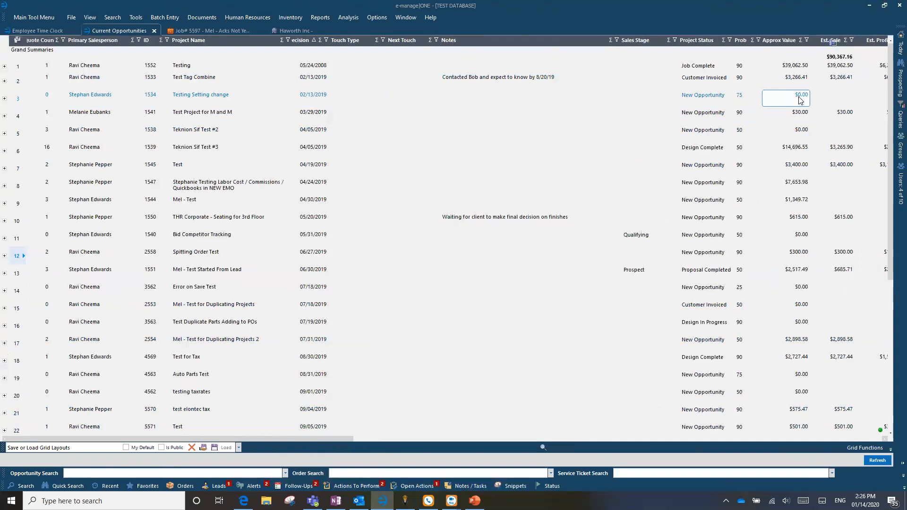
pyautogui.click(801, 134)
pyautogui.click(800, 94)
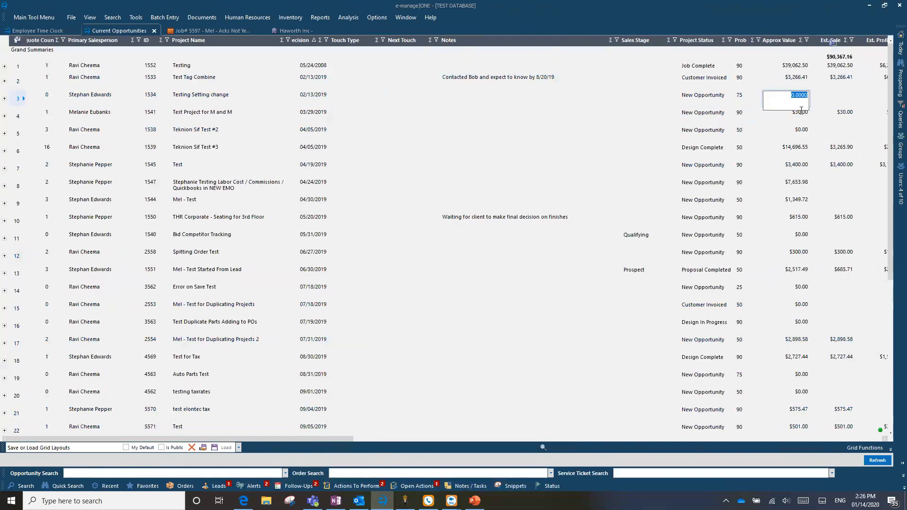
pyautogui.click(800, 237)
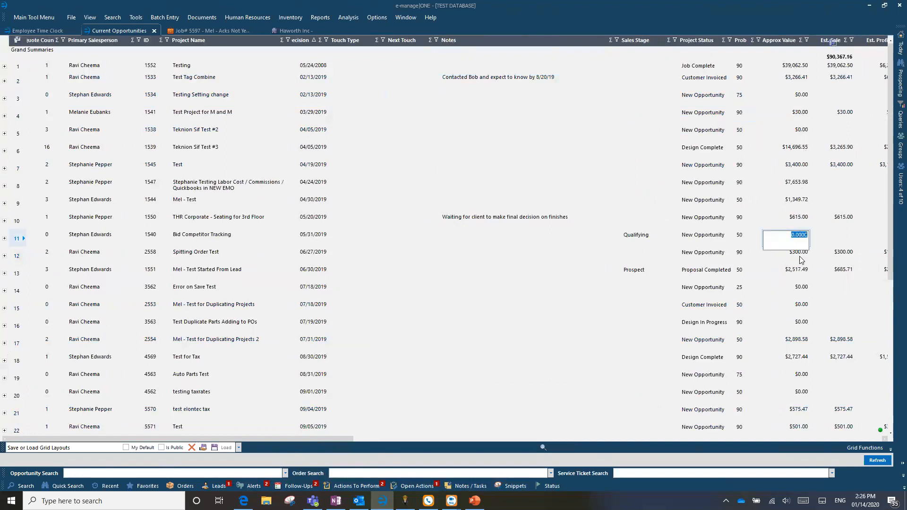
pyautogui.click(799, 100)
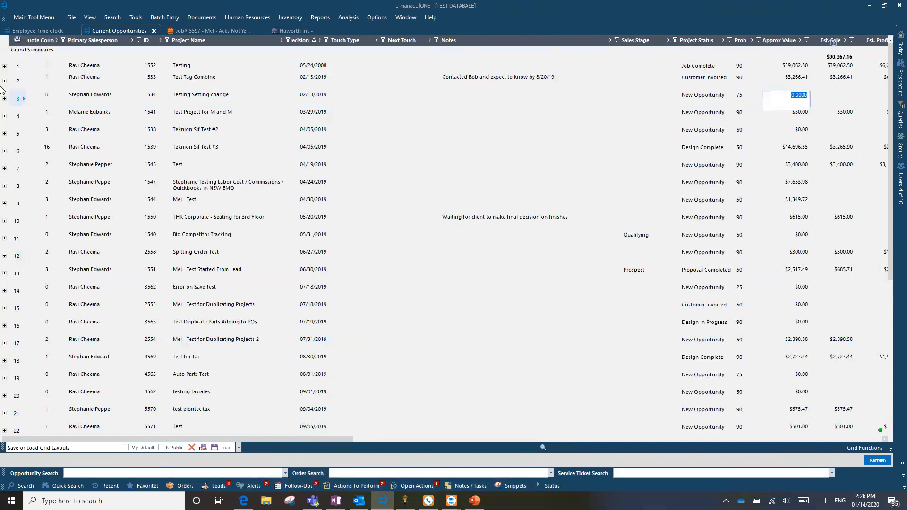
# Expand the Testing opportunity to review its quote's Valid and Most Likely settings, and collapse it again.
pyautogui.click(4, 67)
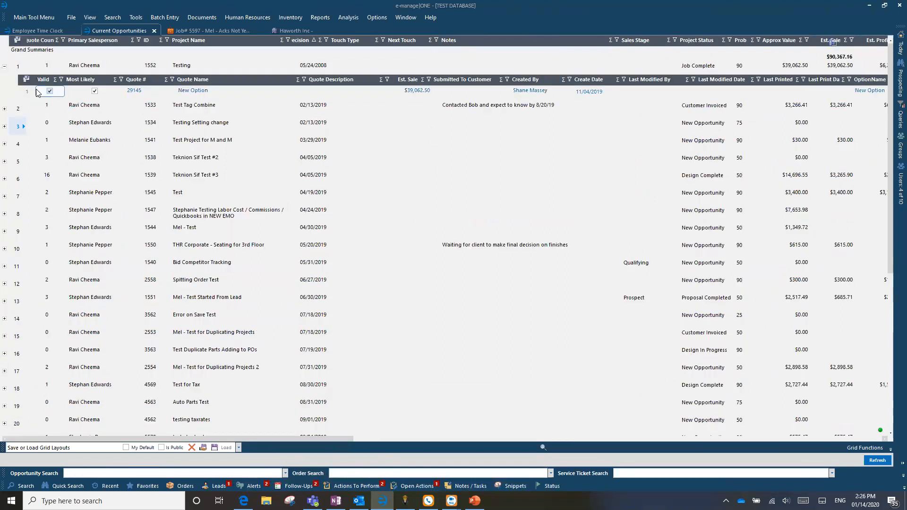
pyautogui.click(92, 91)
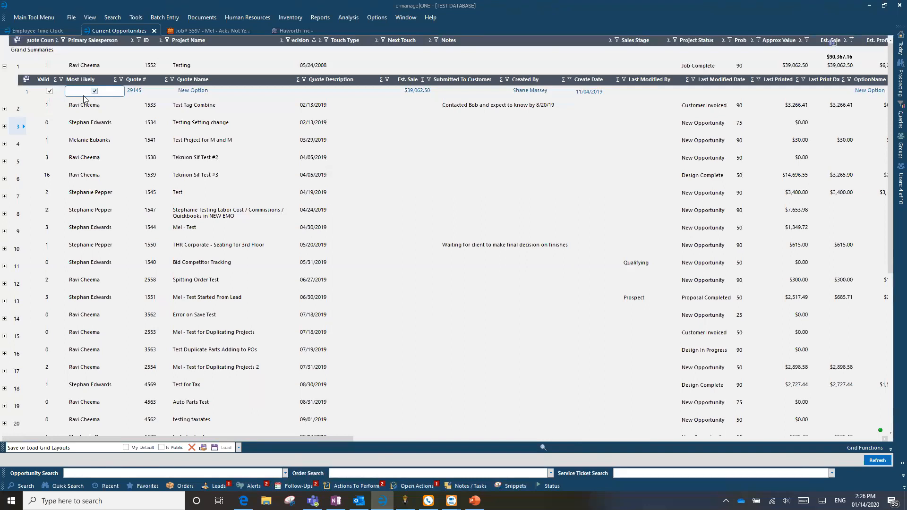
pyautogui.click(4, 67)
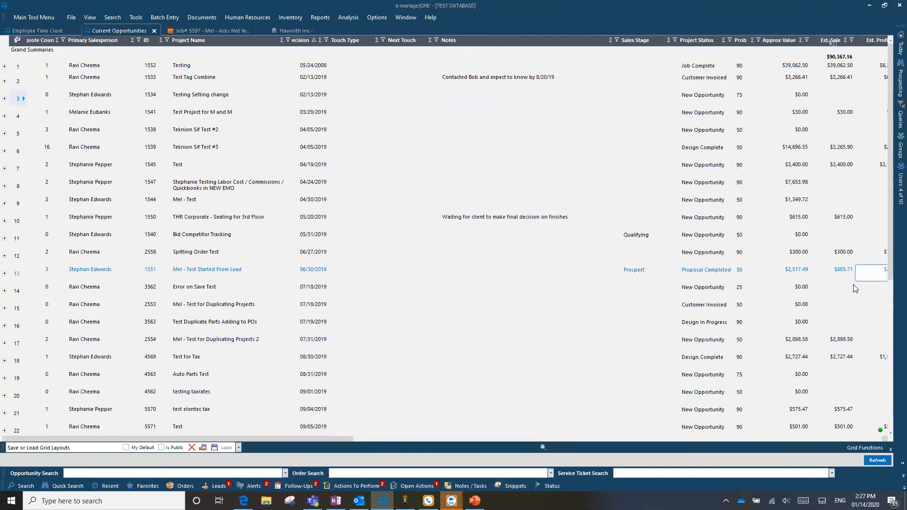
pyautogui.click(542, 234)
pyautogui.click(427, 363)
pyautogui.click(526, 204)
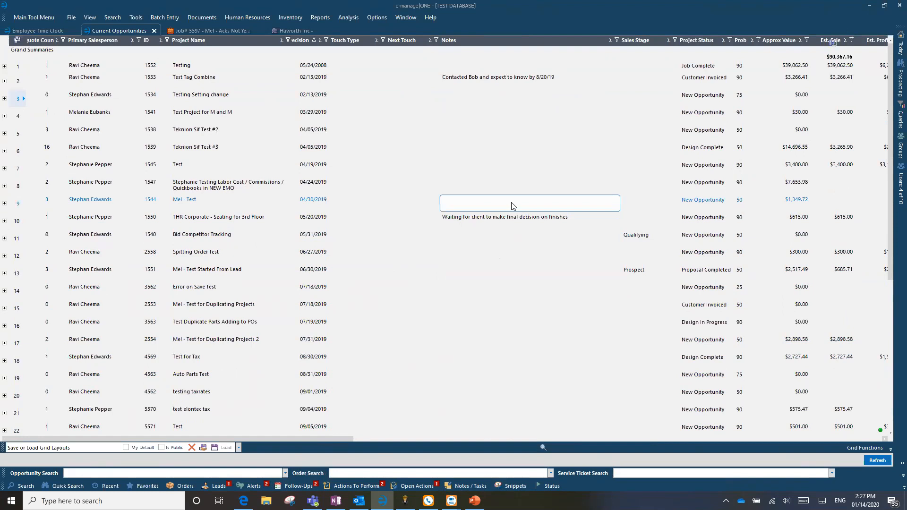
pyautogui.moveTo(277, 438); pyautogui.dragTo(148, 466)
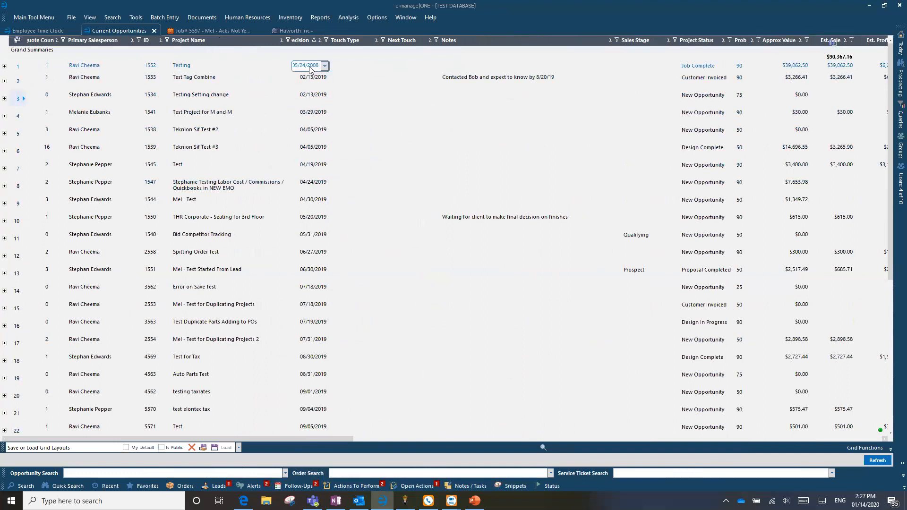
# Select the Testing opportunity and sort the opportunities grid by Primary Salesperson in ascending order.
pyautogui.click(21, 68)
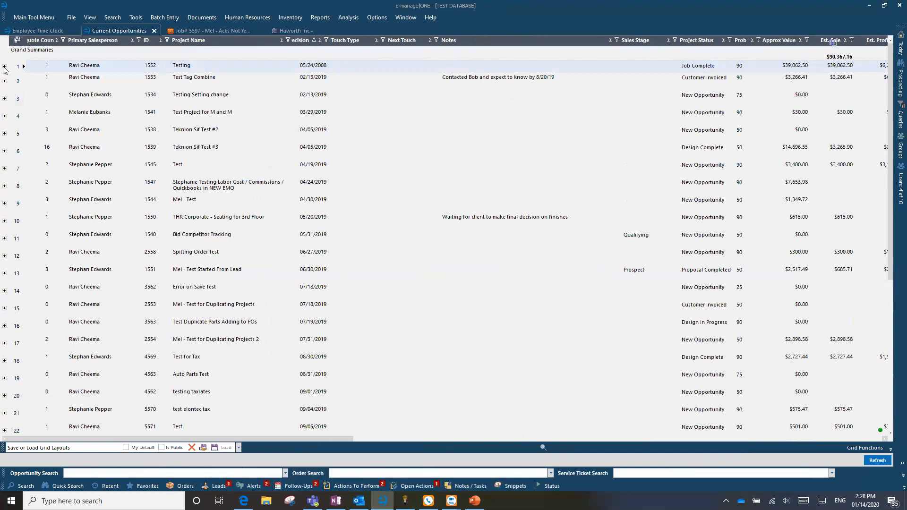
pyautogui.click(302, 66)
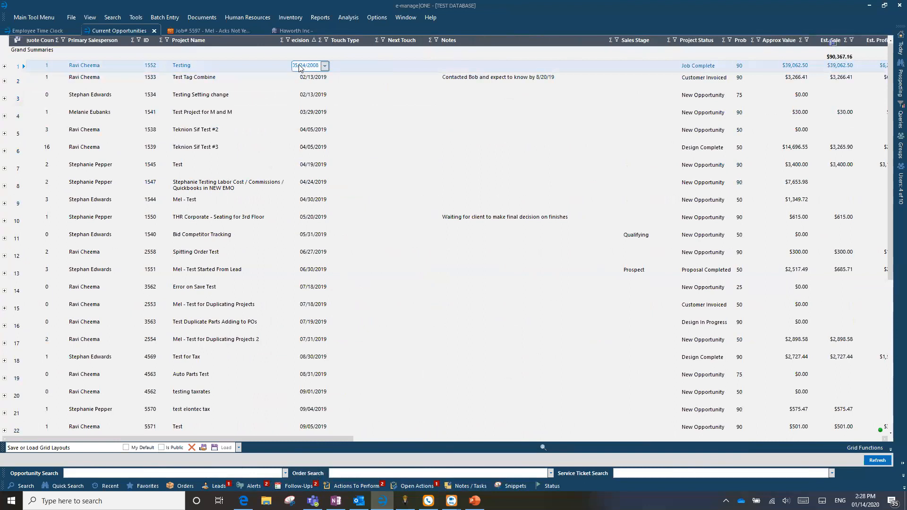
pyautogui.click(301, 42)
pyautogui.click(302, 42)
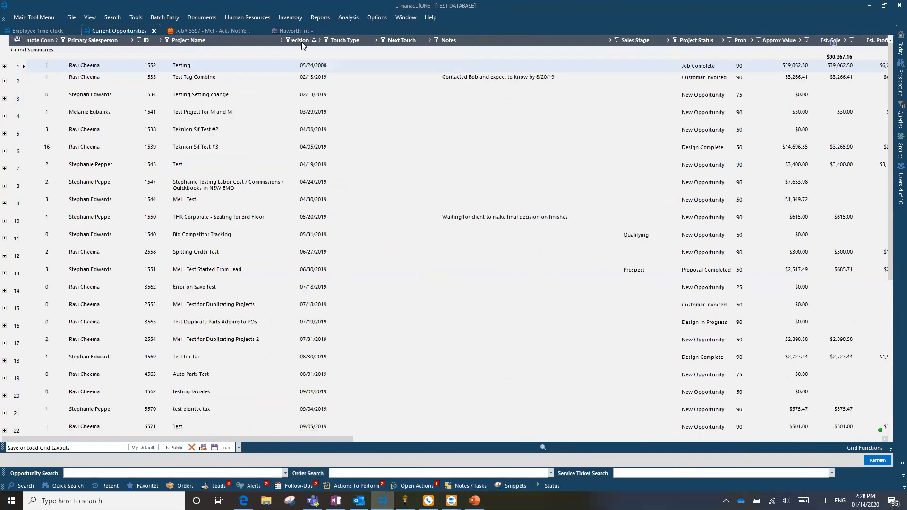
pyautogui.click(94, 41)
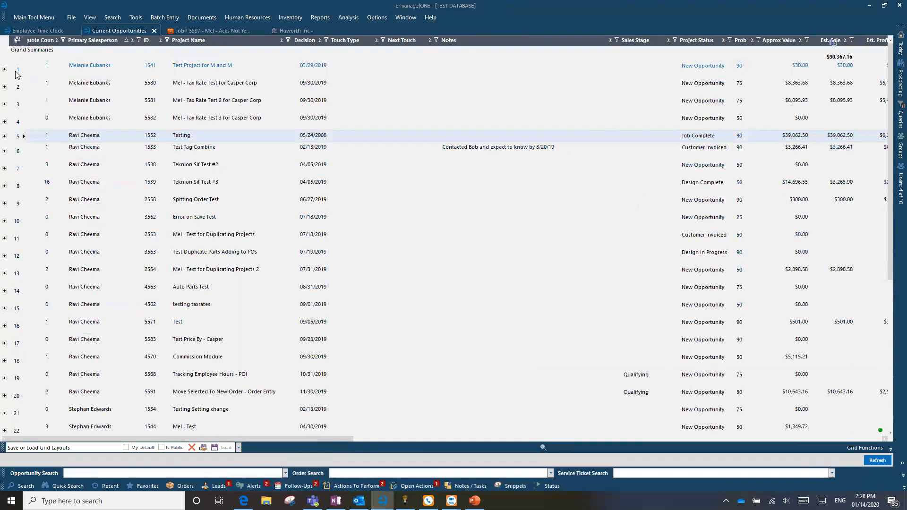
# Filter the Primary Salesperson column to only the last salesperson listed.
pyautogui.click(139, 40)
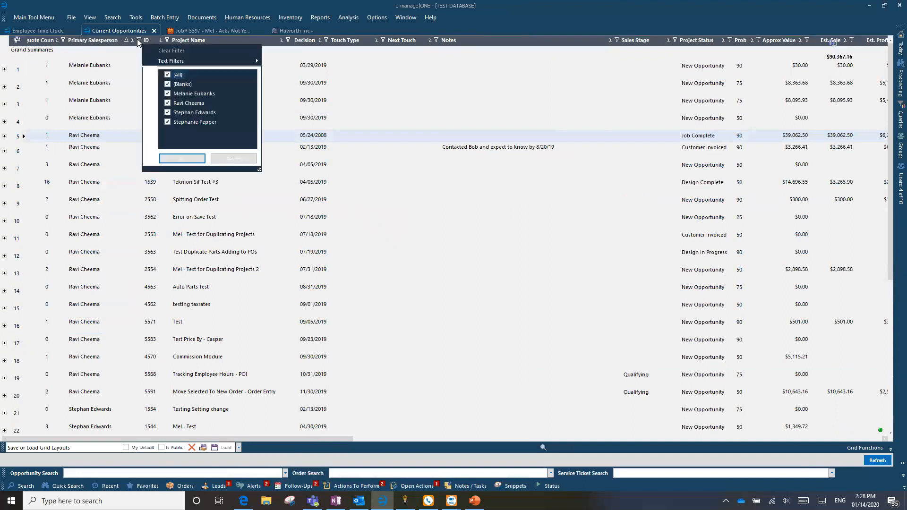
pyautogui.click(171, 76)
pyautogui.click(167, 122)
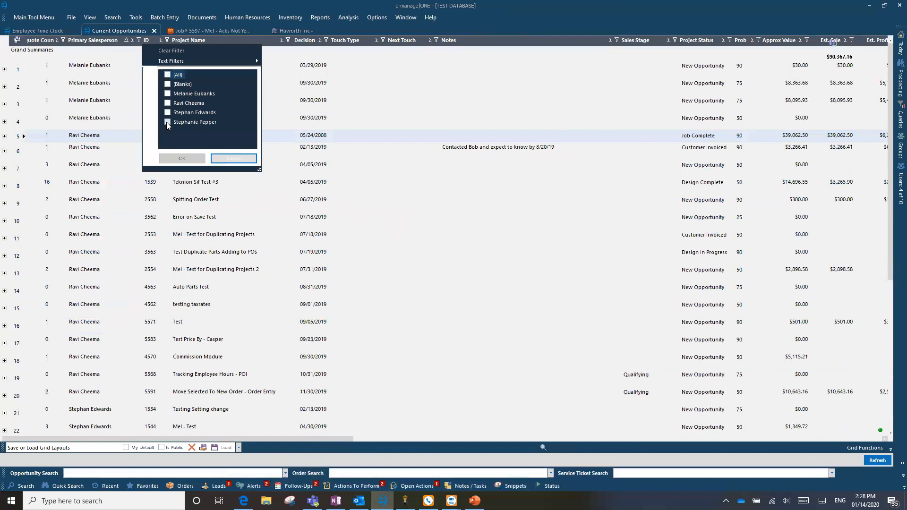
pyautogui.click(192, 162)
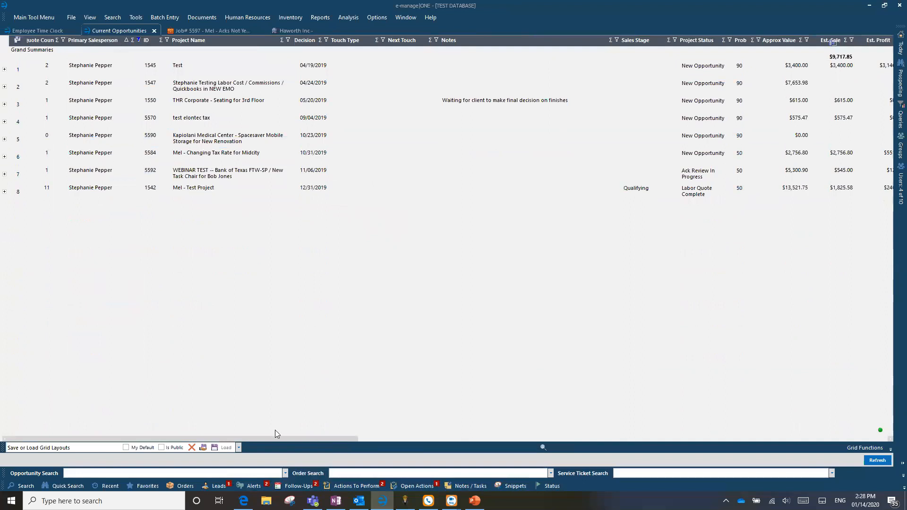
pyautogui.click(532, 136)
# Load the saved grid layout Open Projects by Salesperson.
pyautogui.click(239, 448)
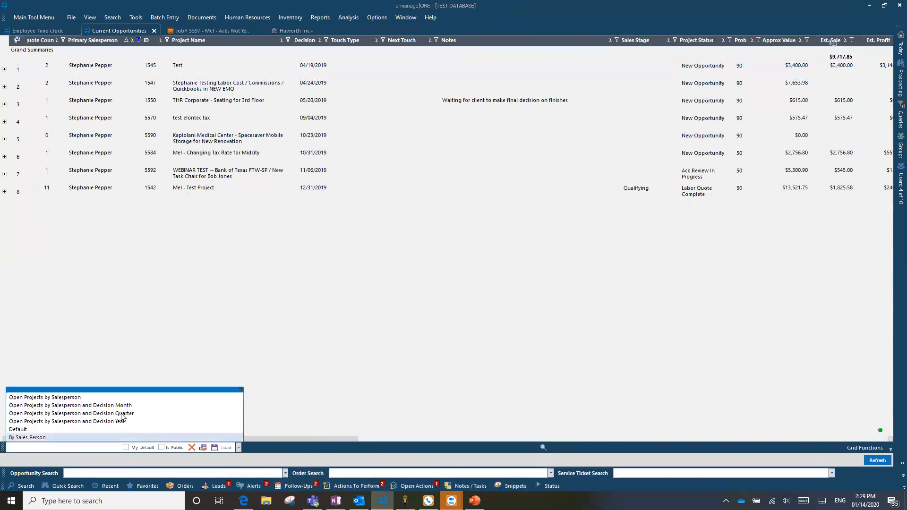
pyautogui.click(81, 397)
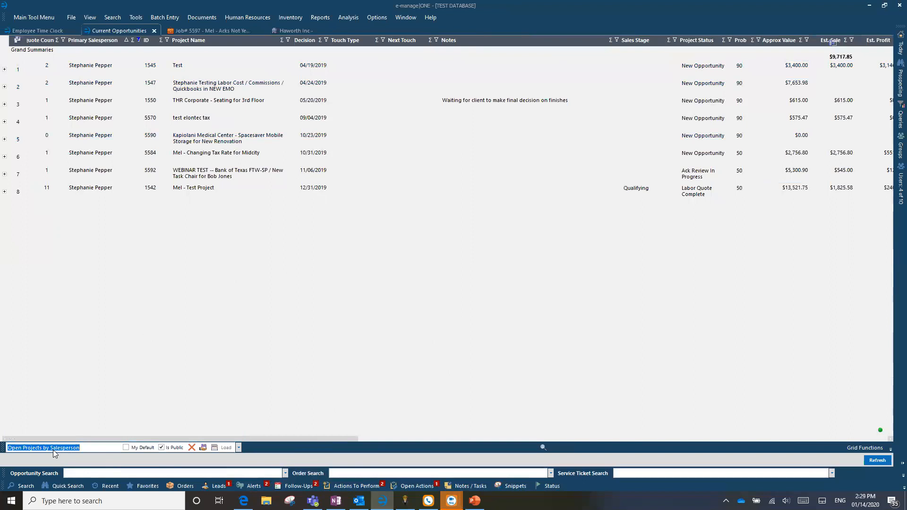
pyautogui.click(226, 447)
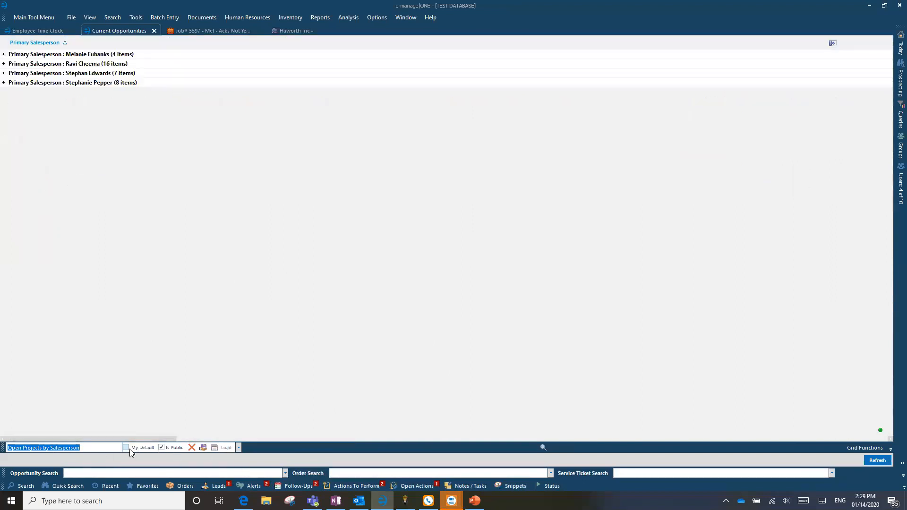
# Mark the Open Projects by Salesperson layout as My Default and remove the grid's grouping by Primary Salesperson.
pyautogui.click(126, 448)
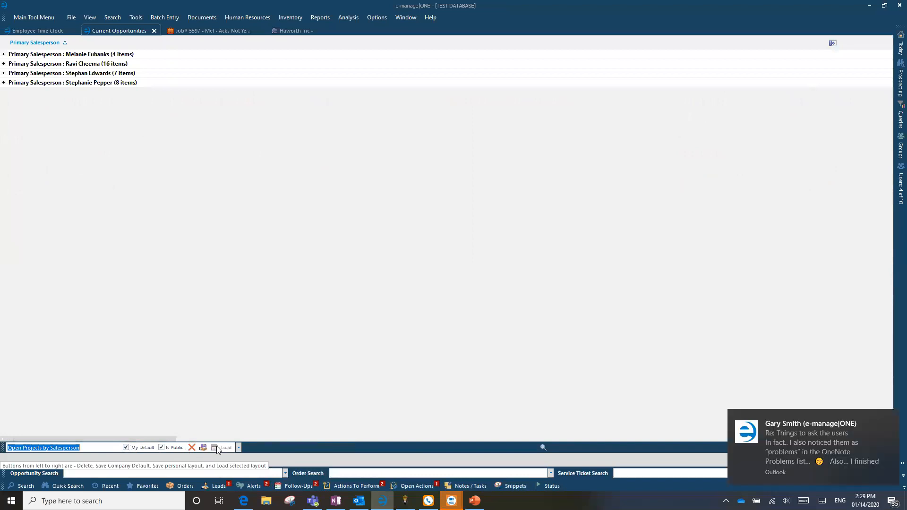
pyautogui.click(239, 447)
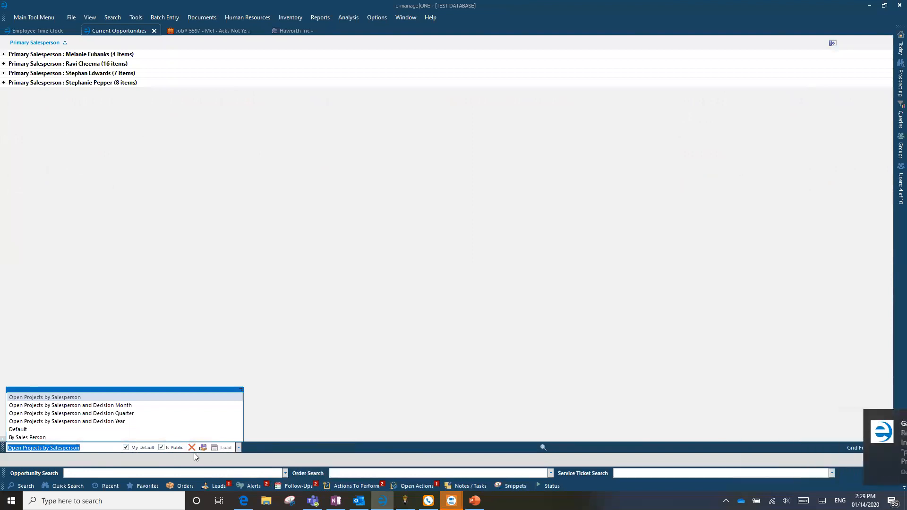
pyautogui.click(350, 255)
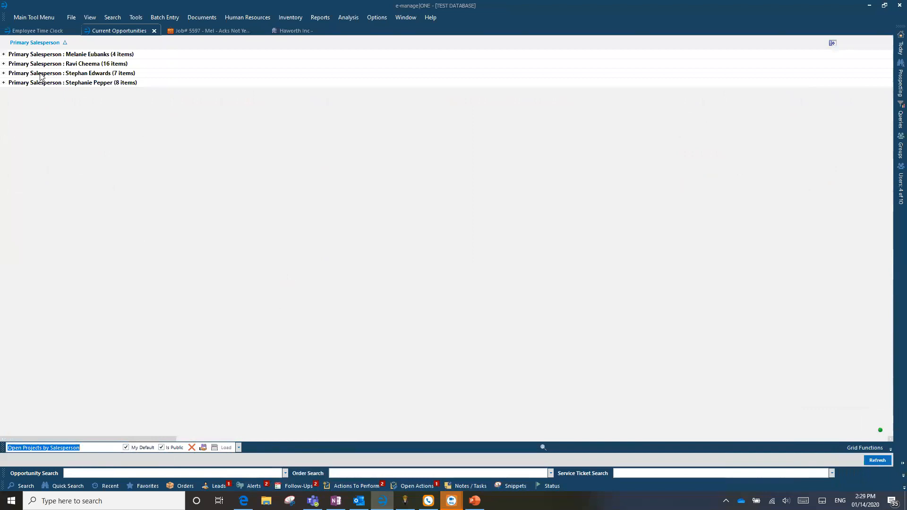
pyautogui.moveTo(33, 42); pyautogui.dragTo(48, 4)
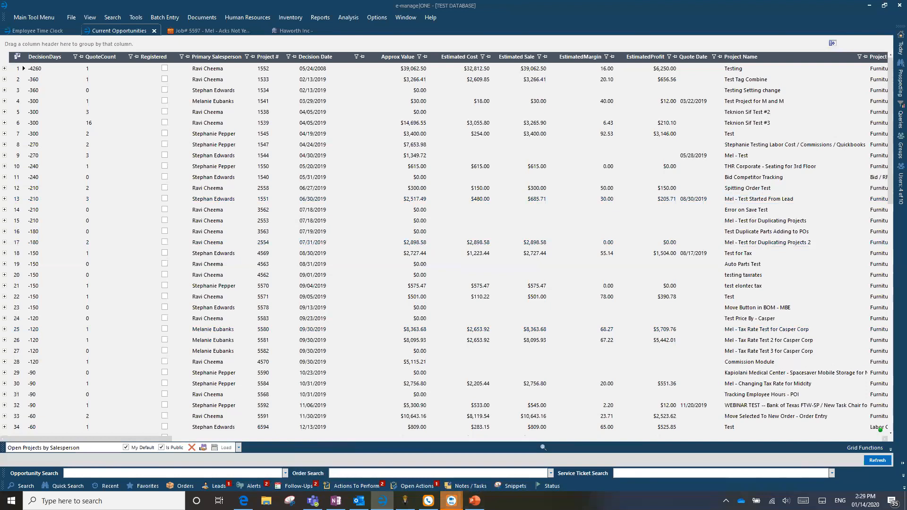
# Switch to Microsoft Edge to view the e-manage|ONE YouTube channel, and minimize the browser again.
pyautogui.moveTo(451, 500)
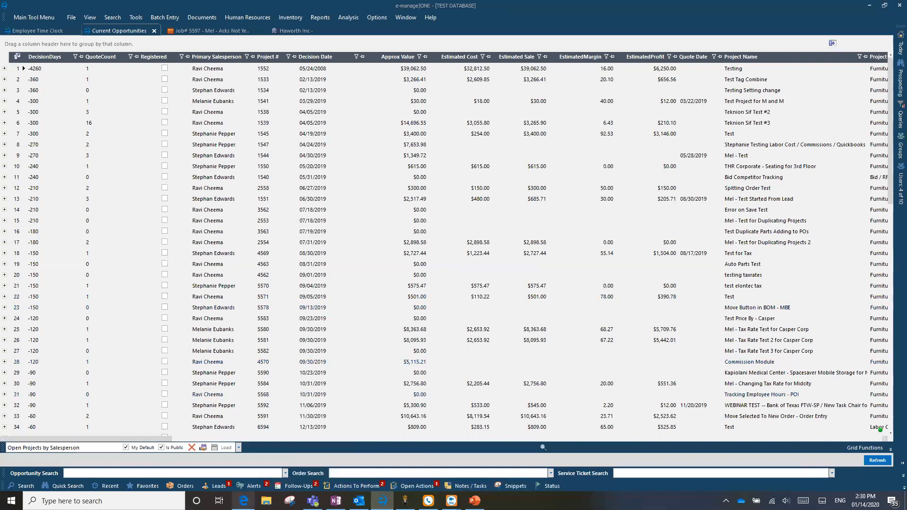
pyautogui.click(244, 501)
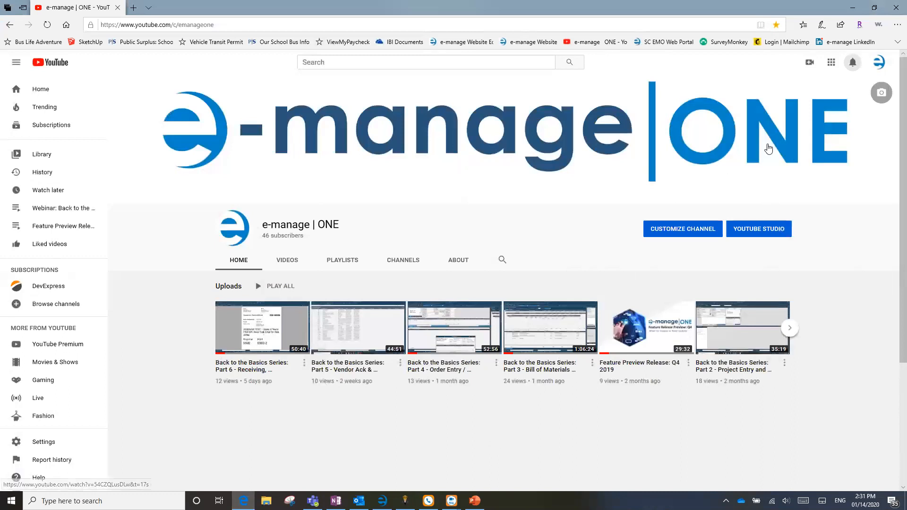
pyautogui.click(853, 6)
# Switch to PowerPoint and show the Additional Updates slide.
pyautogui.click(543, 235)
pyautogui.click(522, 157)
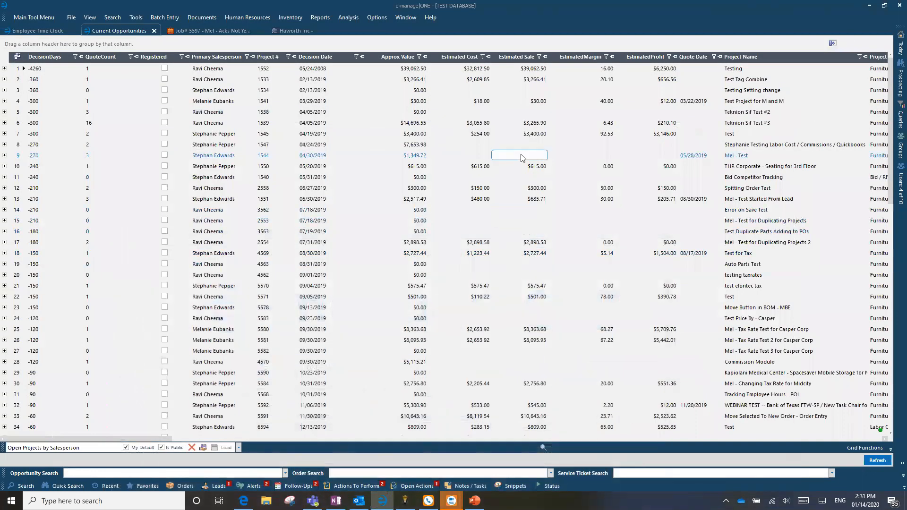
pyautogui.click(397, 373)
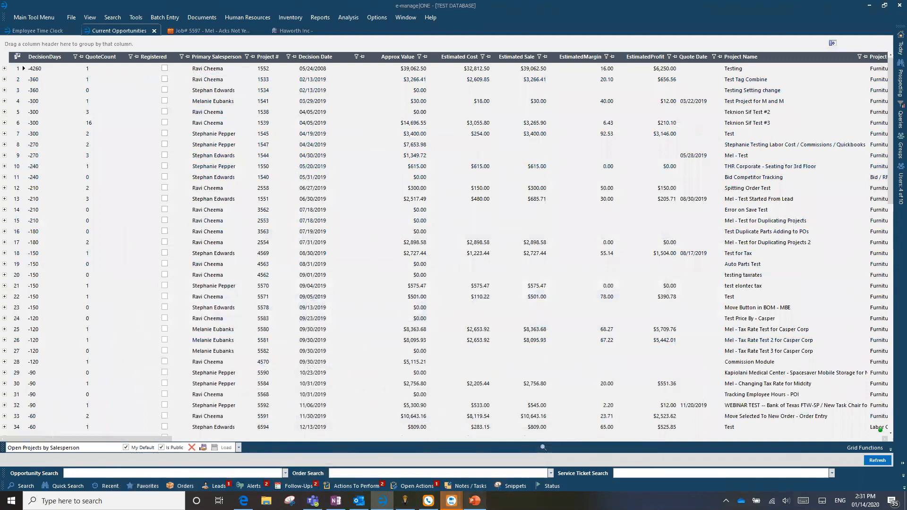
pyautogui.click(475, 500)
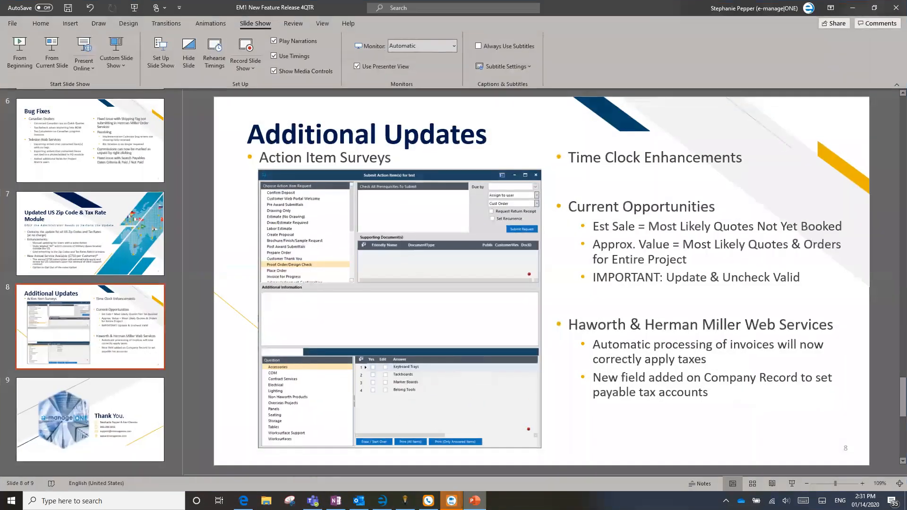
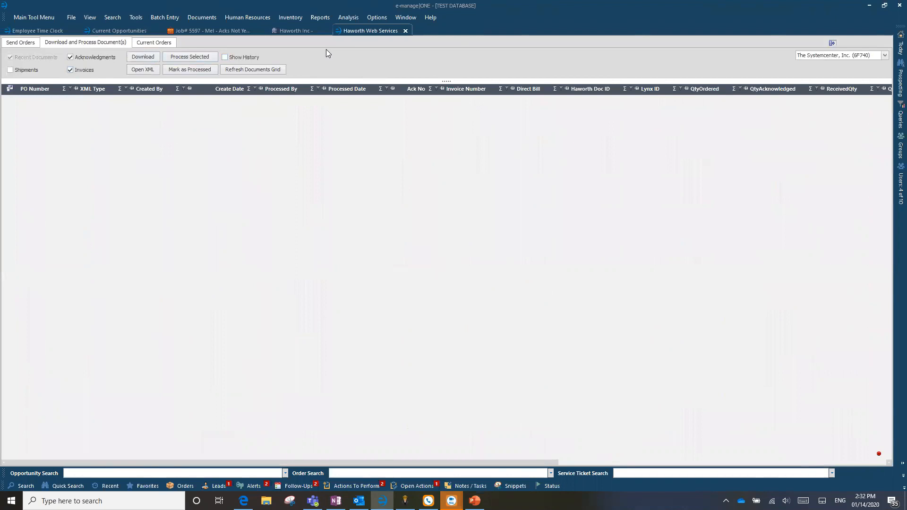
# View the Haworth Inc company record, and expand Acknowledgements and Costing in the Acks Not Yet Invoiced job.
pyautogui.click(289, 30)
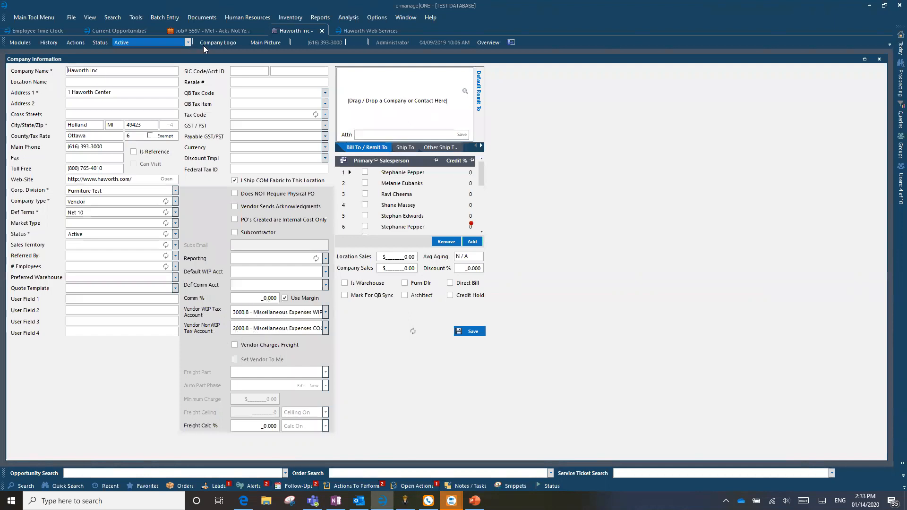
pyautogui.click(230, 28)
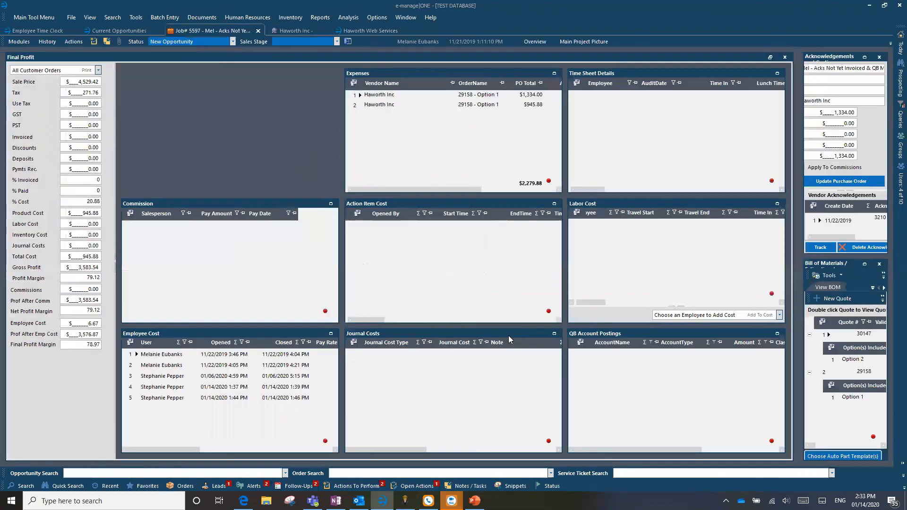
pyautogui.click(864, 264)
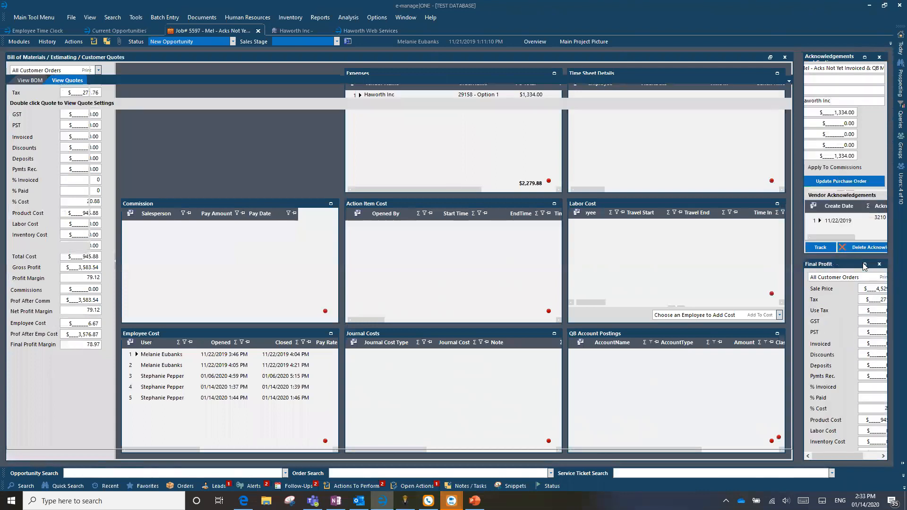
pyautogui.click(863, 57)
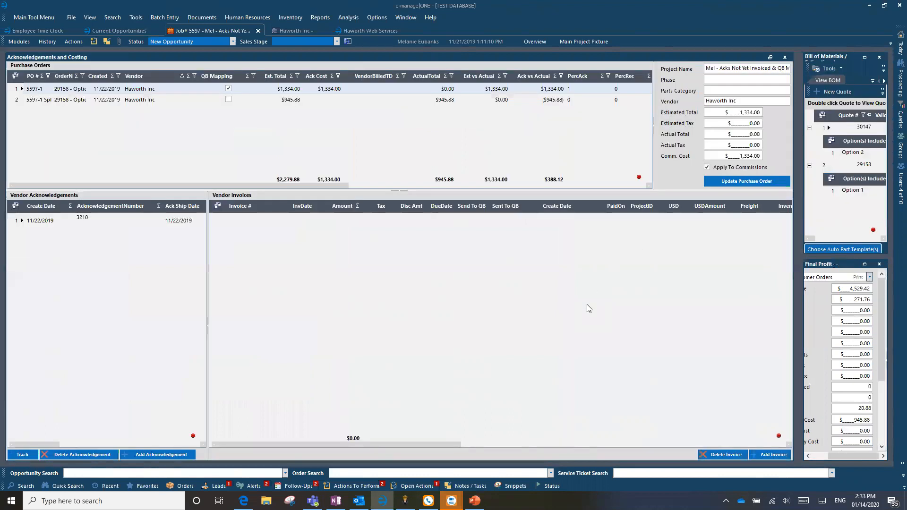
# Start a new vendor invoice for the Haworth Inc purchase order and inspect its GST/PST Template and Vendor Tax fields.
pyautogui.click(772, 453)
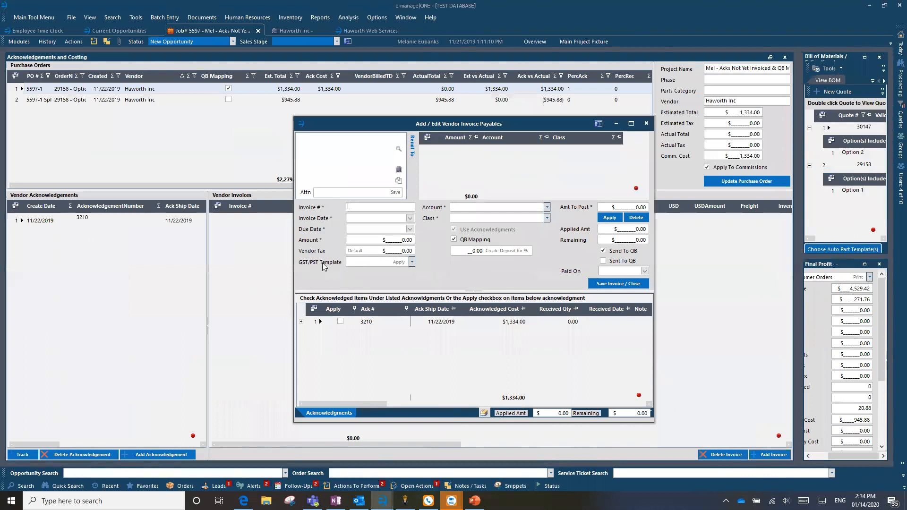
pyautogui.click(412, 262)
pyautogui.click(412, 262)
pyautogui.click(394, 250)
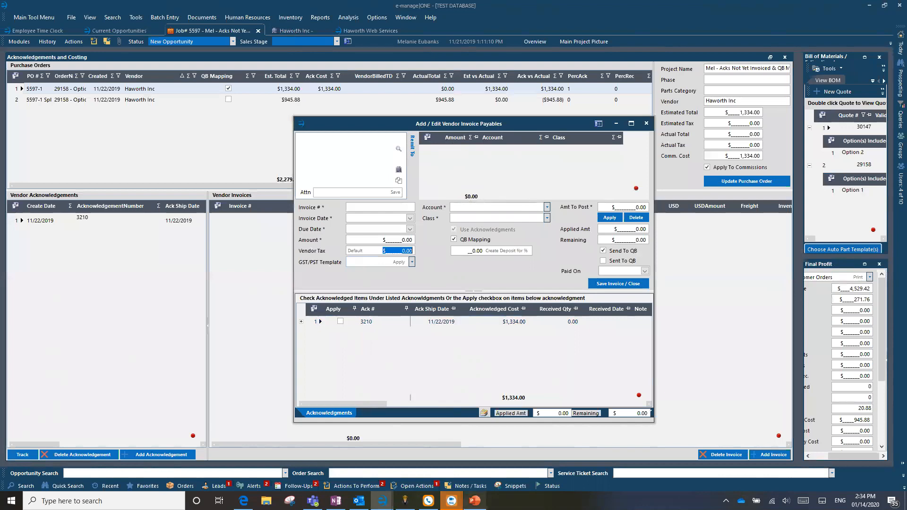
# Switch to PowerPoint to view the Haworth & Herman Miller Web Services notes on the Additional Updates slide, and return to e-manage|ONE.
pyautogui.click(475, 501)
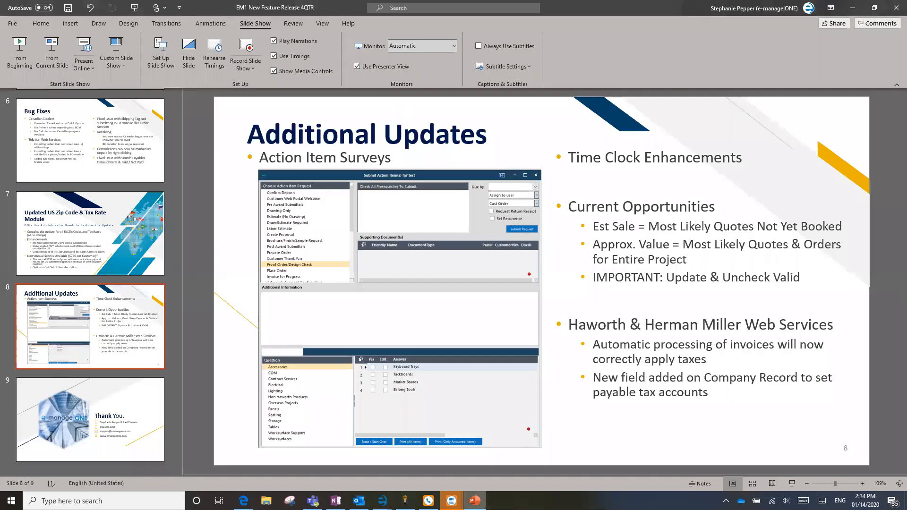
pyautogui.click(475, 501)
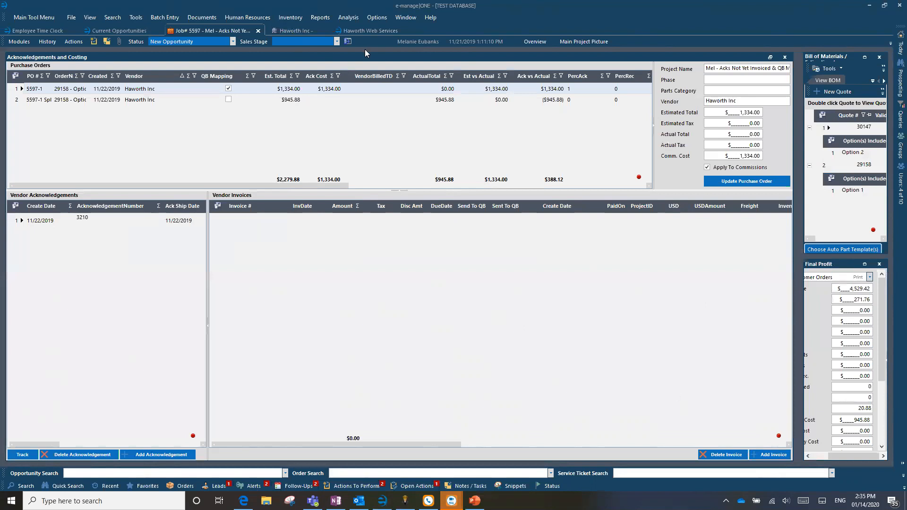
# Review the vendor tax accounts on the Haworth Inc company record, and close the job's unsaved vendor invoice.
pyautogui.click(293, 31)
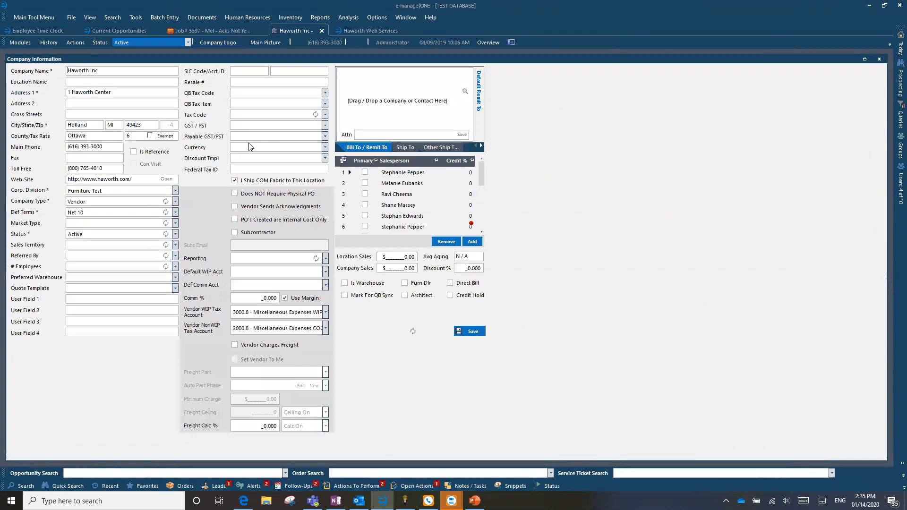
pyautogui.click(219, 31)
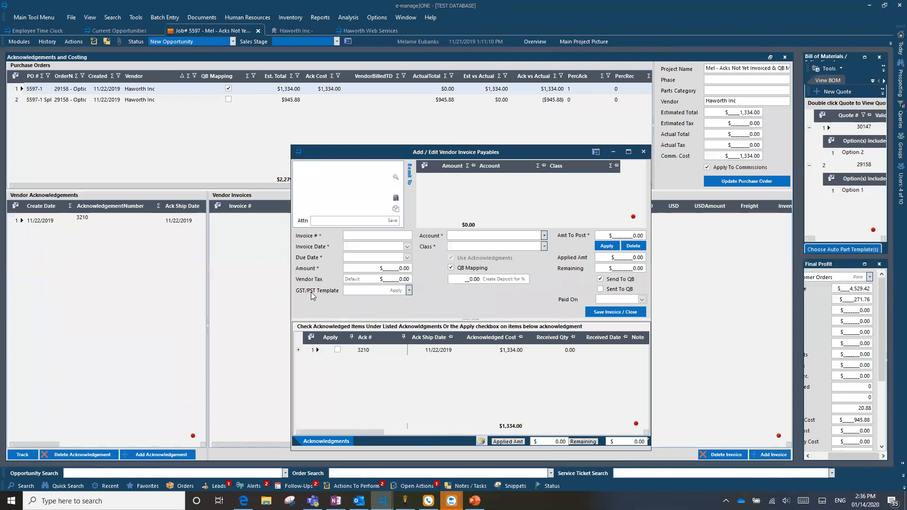
pyautogui.click(643, 153)
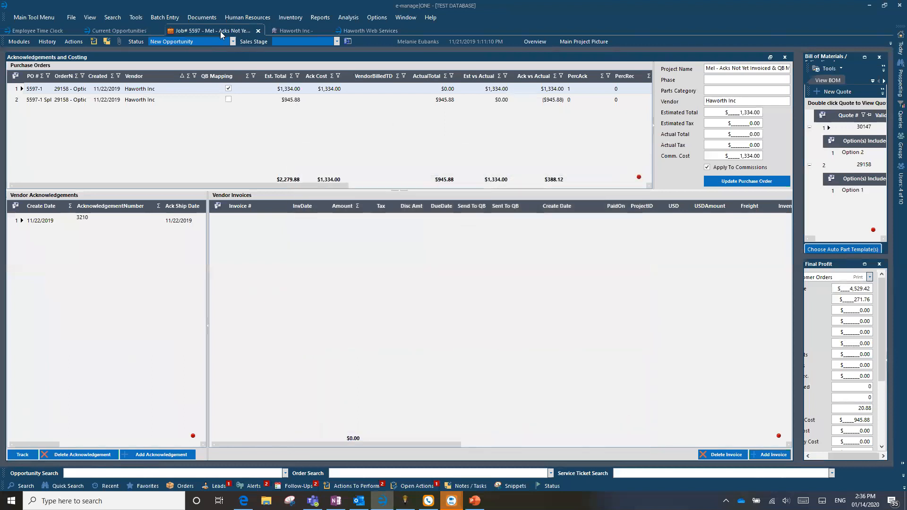
# Show the batch entry commands, including Haworth Web Services, and dismiss the Outlook notification.
pyautogui.click(243, 17)
pyautogui.moveTo(162, 18)
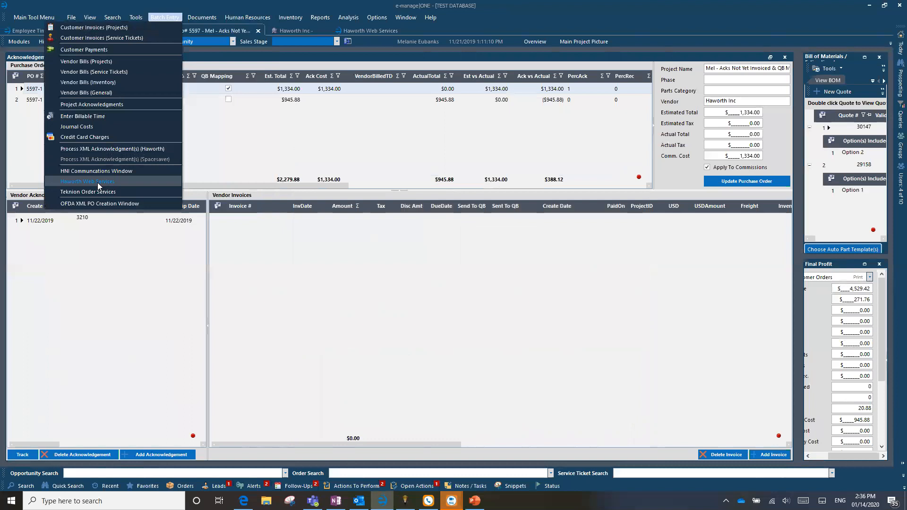
pyautogui.click(171, 17)
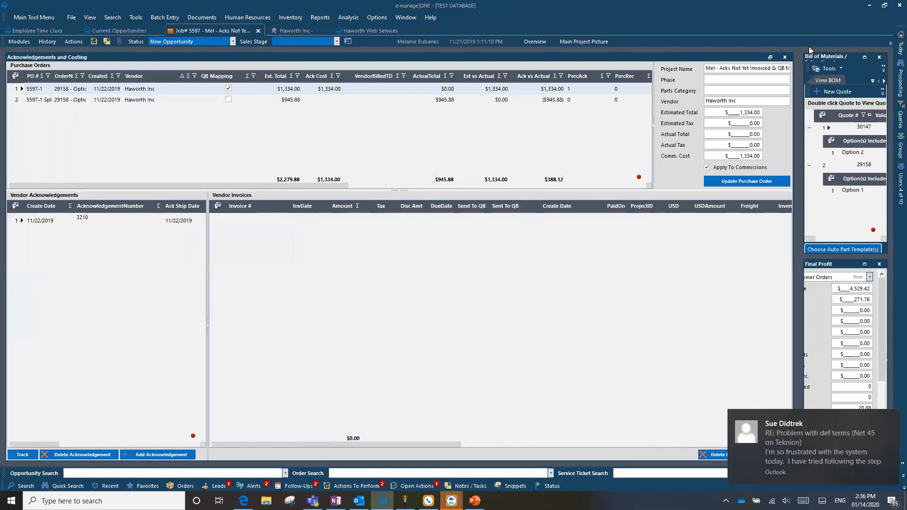
pyautogui.click(892, 423)
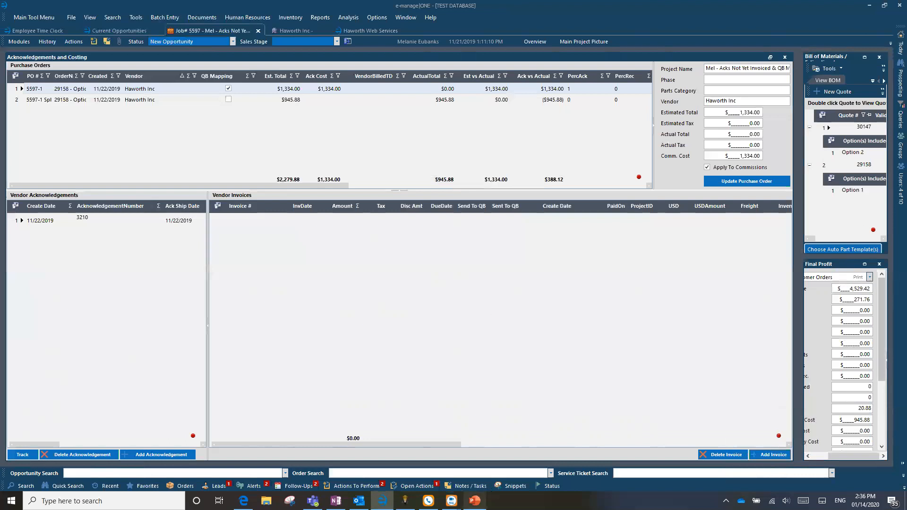
# Switch to PowerPoint and present the closing Thank You slide full screen.
pyautogui.moveTo(474, 501)
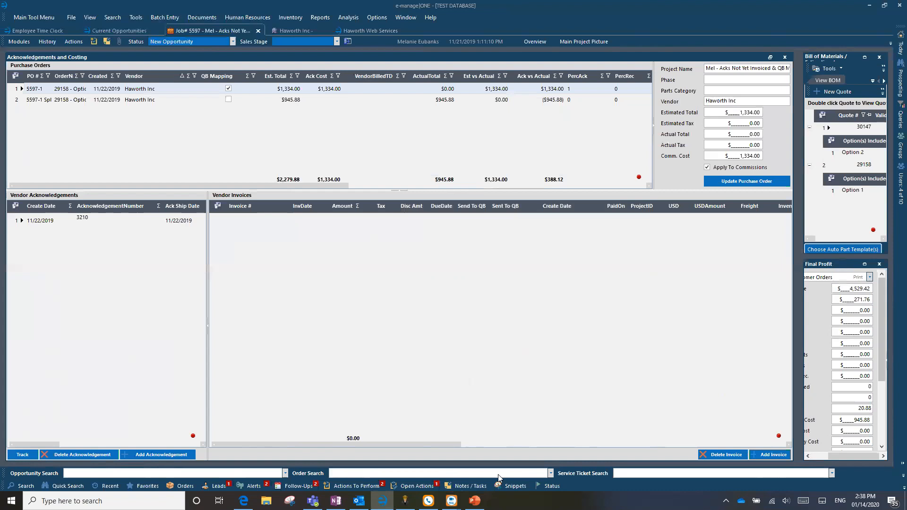
pyautogui.click(475, 501)
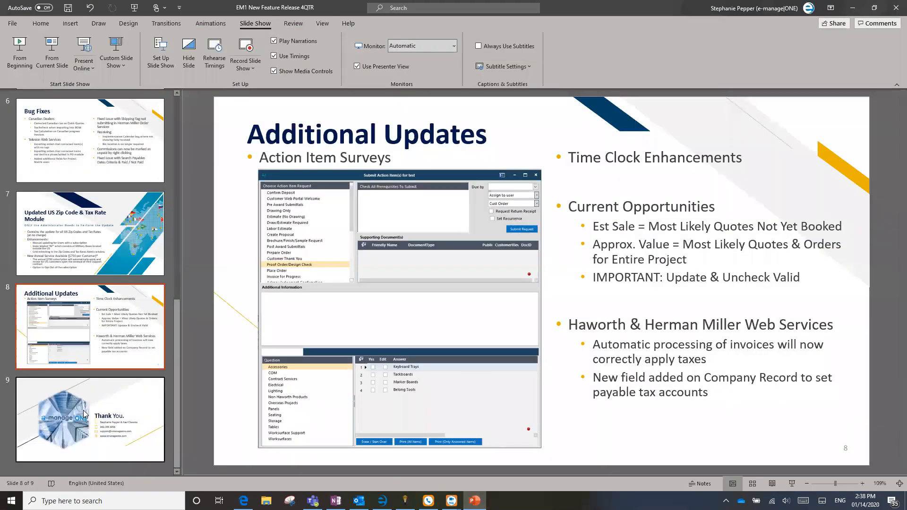
pyautogui.click(106, 397)
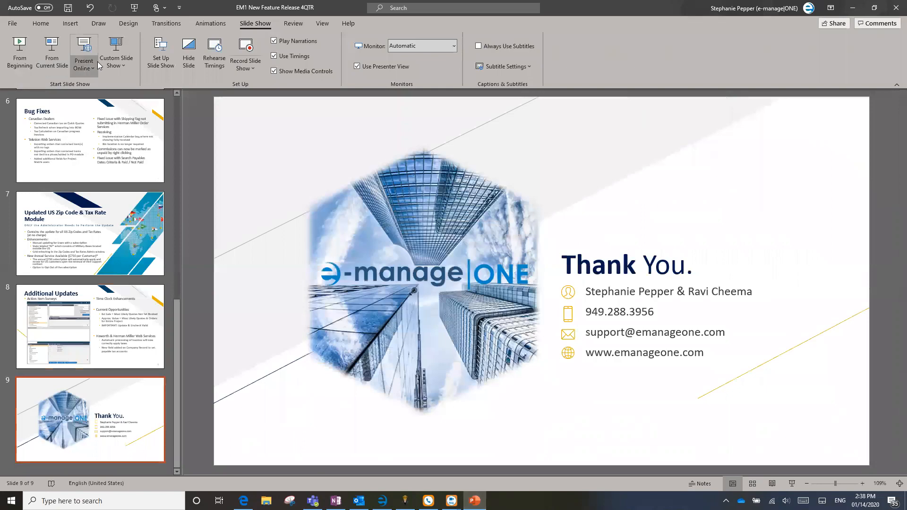
pyautogui.click(52, 54)
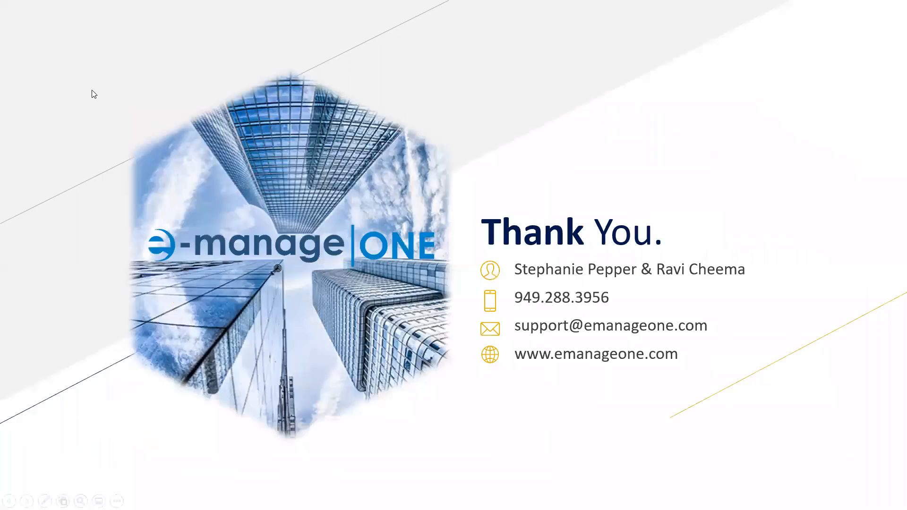